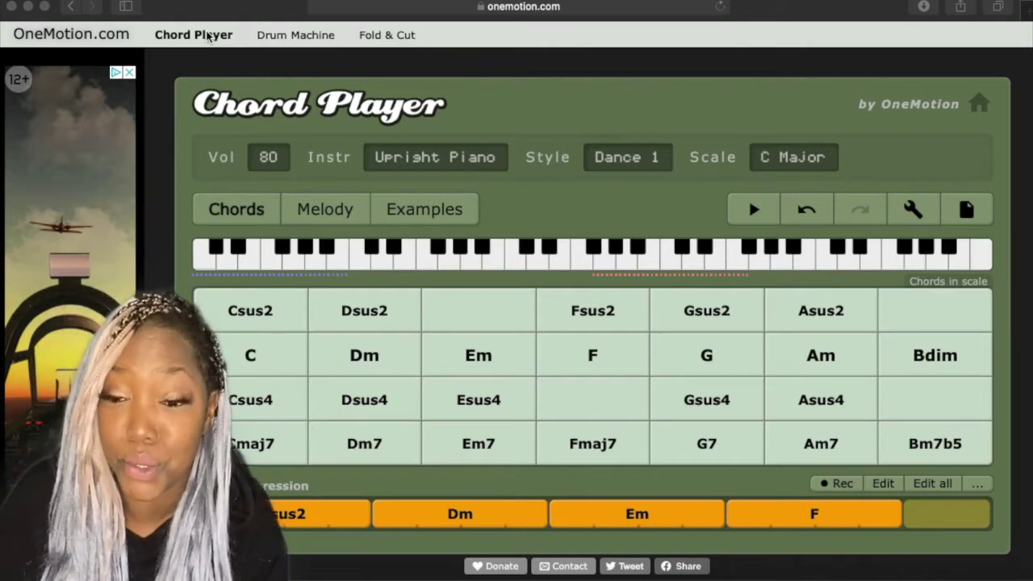
Browse the available instruments from Upright Piano through the combo presets, and close the list without changing the instrument
{"action": "left_click", "coordinate": [482, 161]}
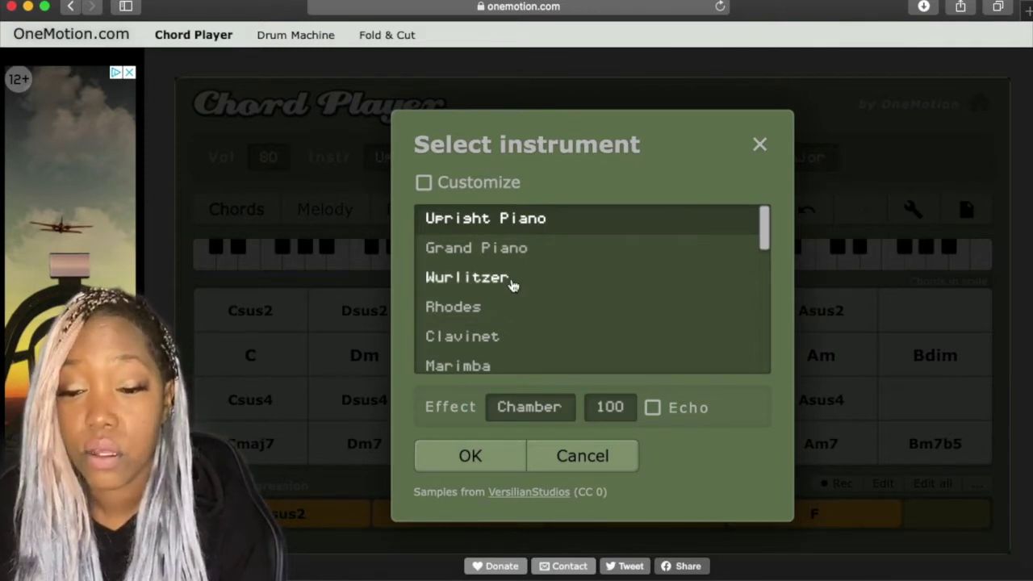
{"action": "scroll", "coordinate": [511, 285], "scroll_direction": "down", "scroll_amount": 3}
{"action": "scroll", "coordinate": [511, 286], "scroll_direction": "down", "scroll_amount": 3}
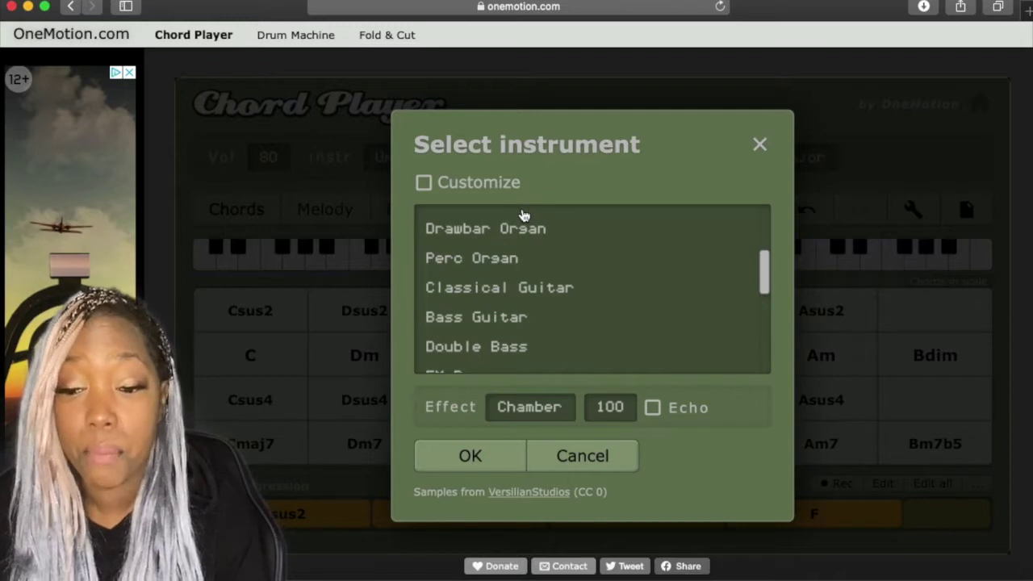
{"action": "scroll", "coordinate": [523, 307], "scroll_direction": "down", "scroll_amount": 5}
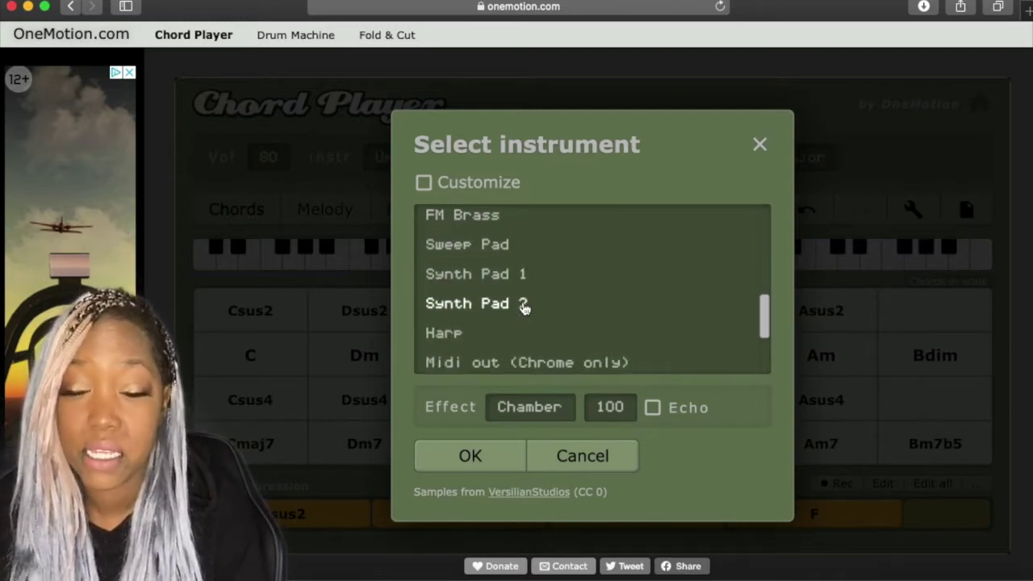
{"action": "scroll", "coordinate": [524, 306], "scroll_direction": "down", "scroll_amount": 4}
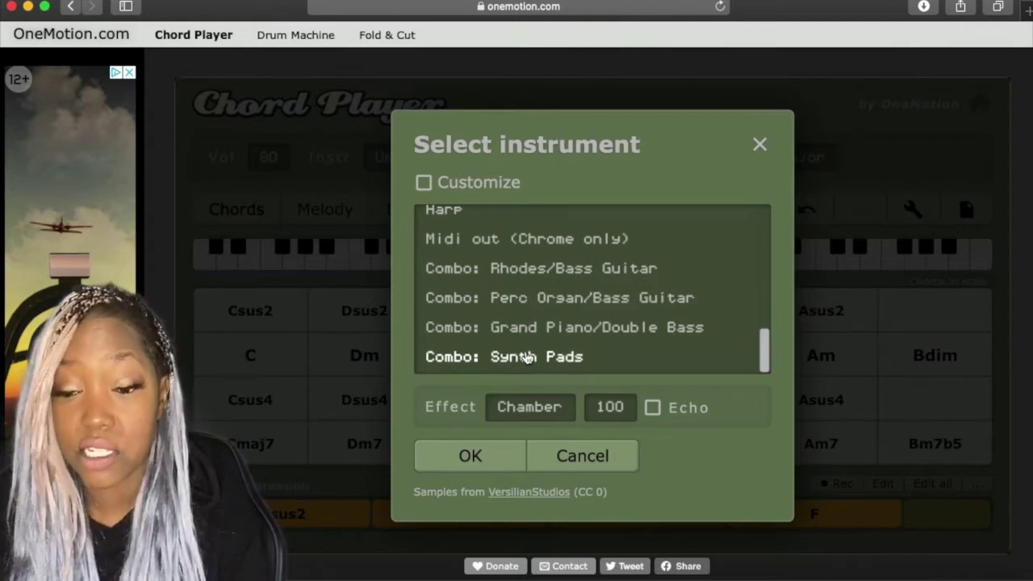
{"action": "scroll", "coordinate": [525, 297], "scroll_direction": "up", "scroll_amount": 10}
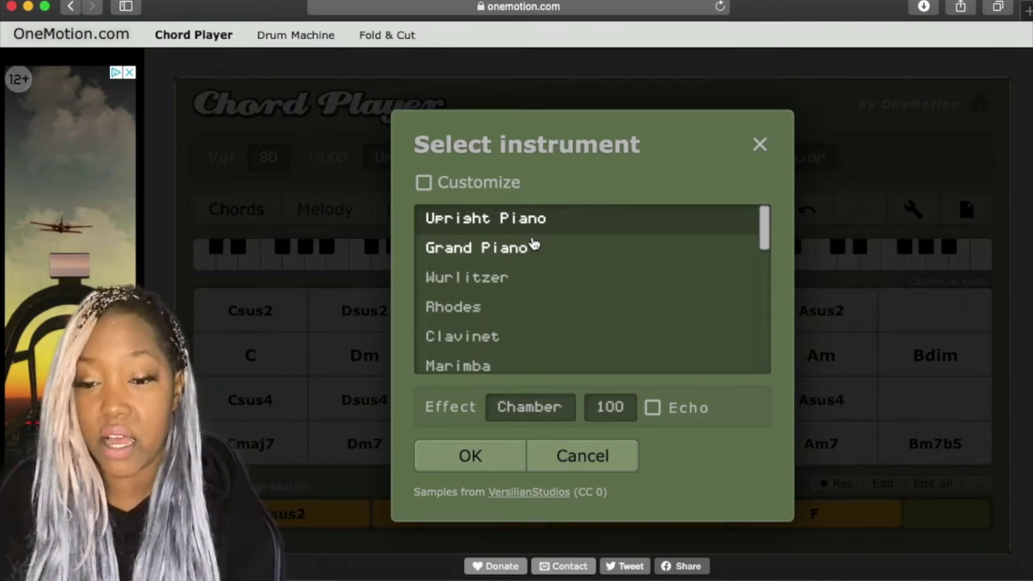
{"action": "left_click", "coordinate": [759, 144]}
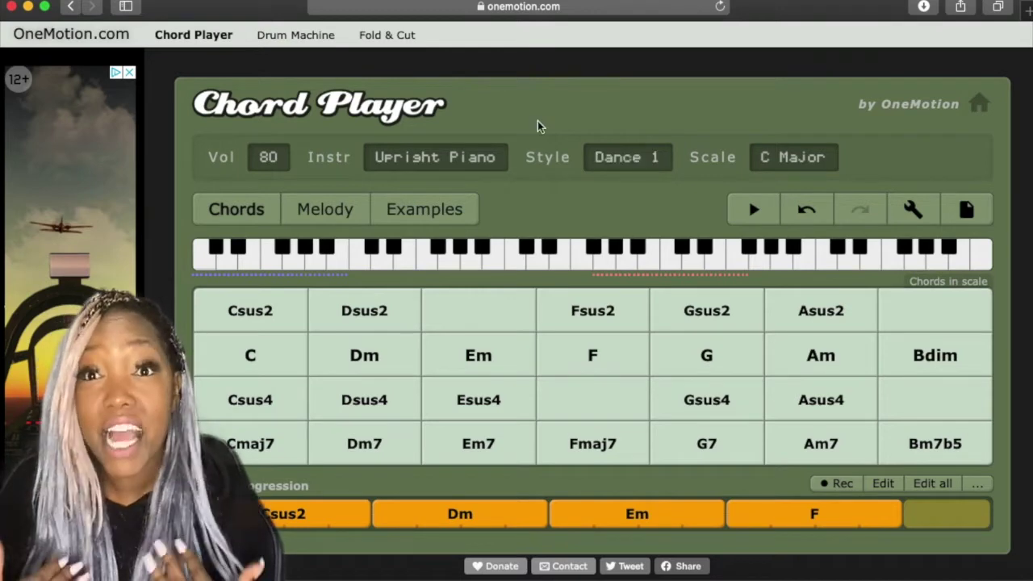
Look through the style presets, from the basic and pop patterns to the funk ones, and close the selection without changing the style
{"action": "left_click", "coordinate": [652, 157]}
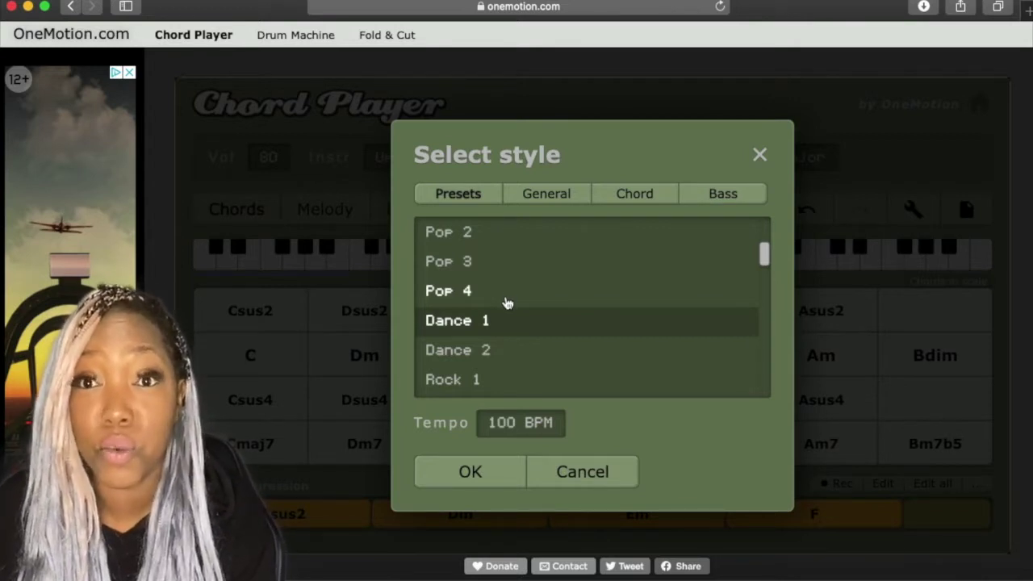
{"action": "scroll", "coordinate": [499, 311], "scroll_direction": "down", "scroll_amount": 6}
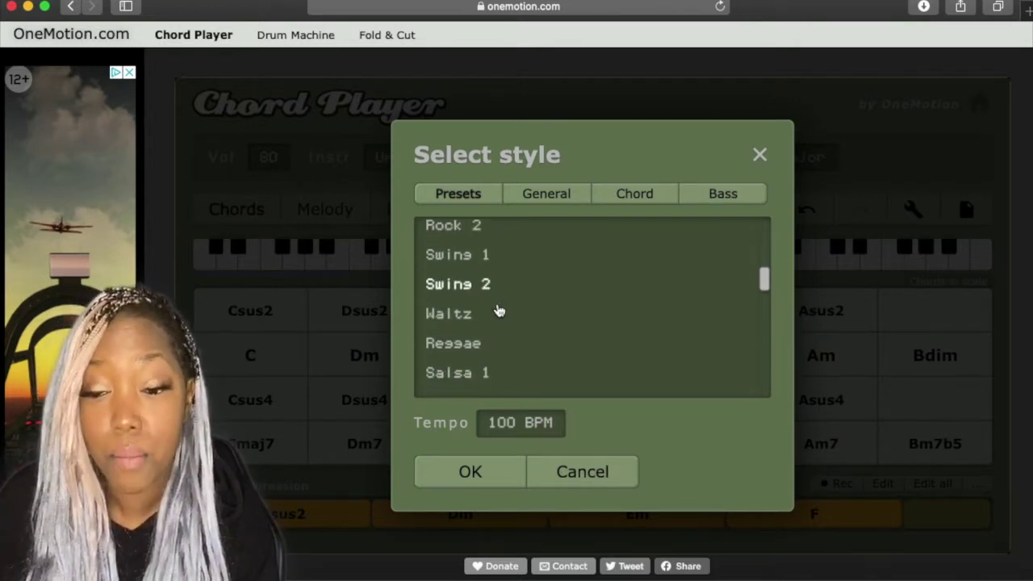
{"action": "scroll", "coordinate": [498, 311], "scroll_direction": "down", "scroll_amount": 4}
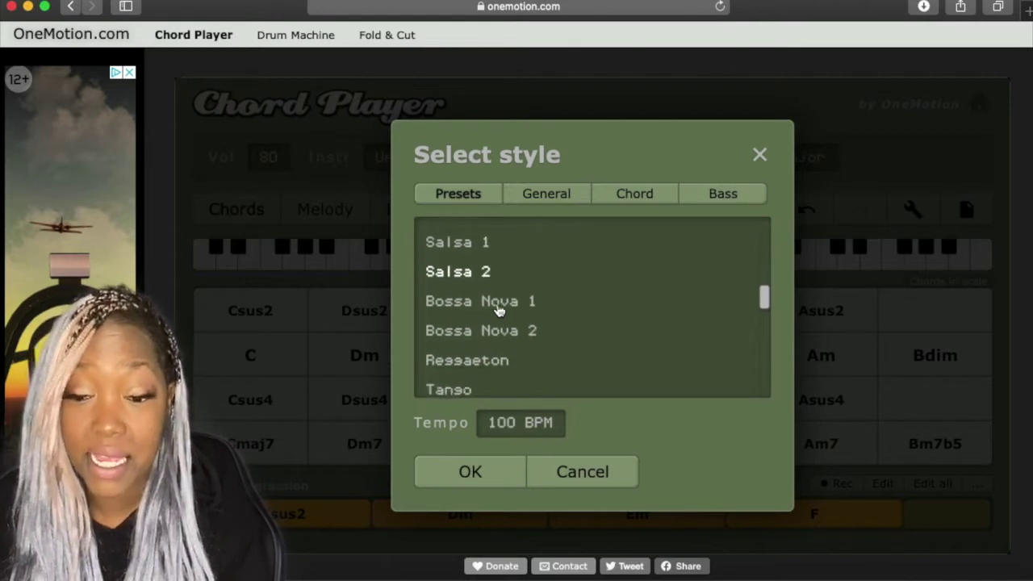
{"action": "scroll", "coordinate": [499, 311], "scroll_direction": "down", "scroll_amount": 6}
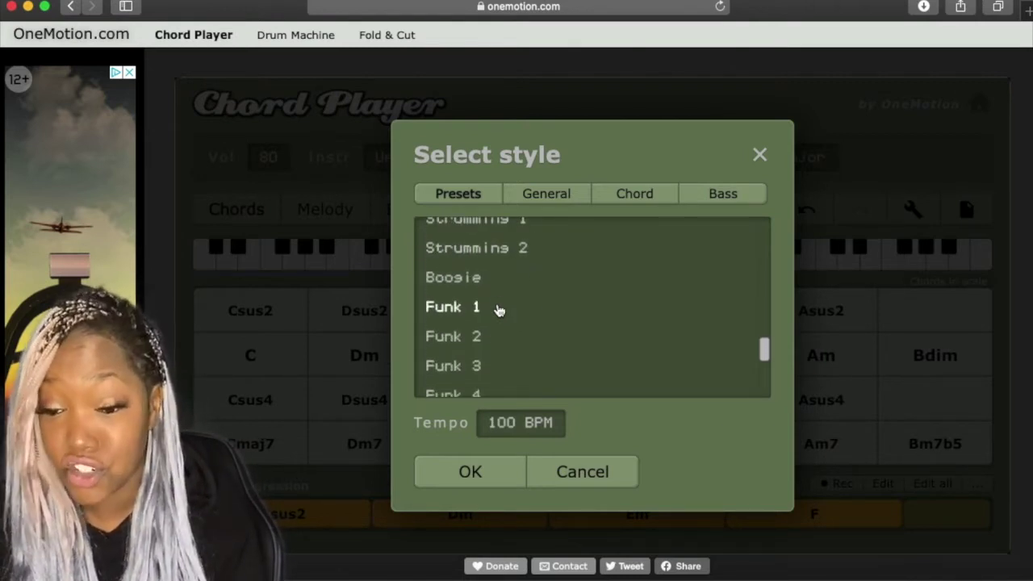
{"action": "scroll", "coordinate": [499, 311], "scroll_direction": "down", "scroll_amount": 7}
{"action": "scroll", "coordinate": [498, 315], "scroll_direction": "up", "scroll_amount": 8}
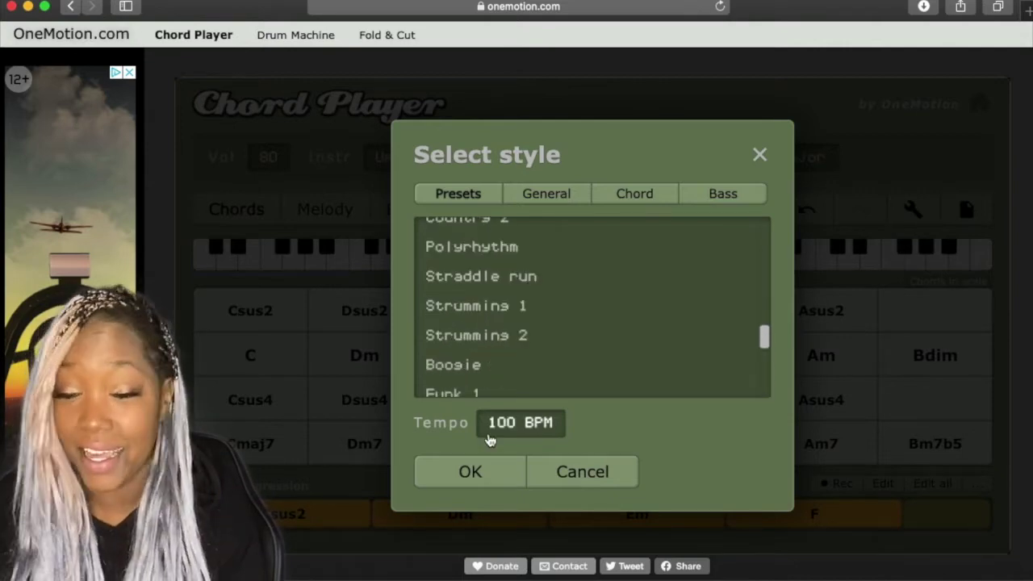
{"action": "scroll", "coordinate": [525, 296], "scroll_direction": "up", "scroll_amount": 10}
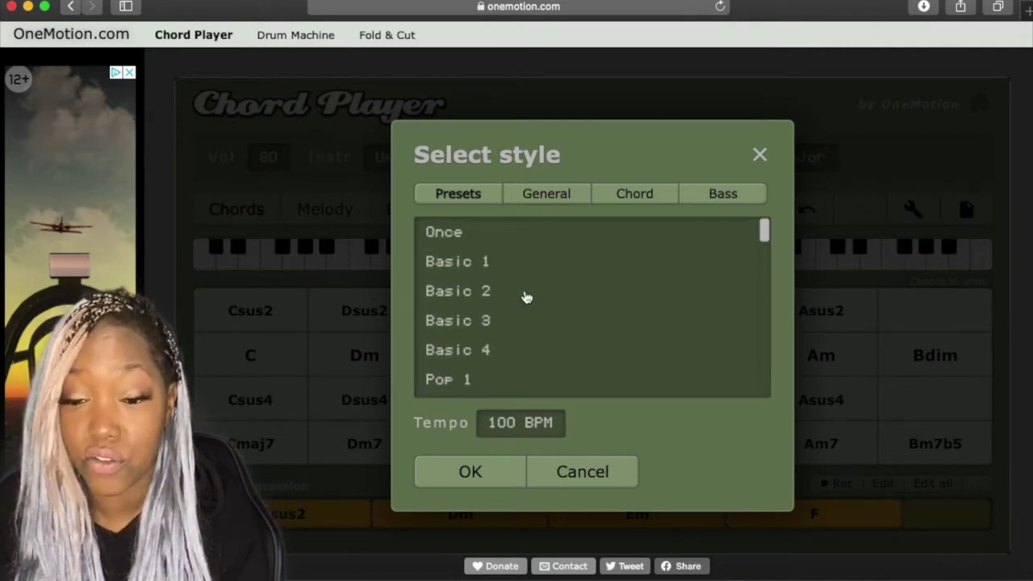
{"action": "left_click", "coordinate": [760, 155]}
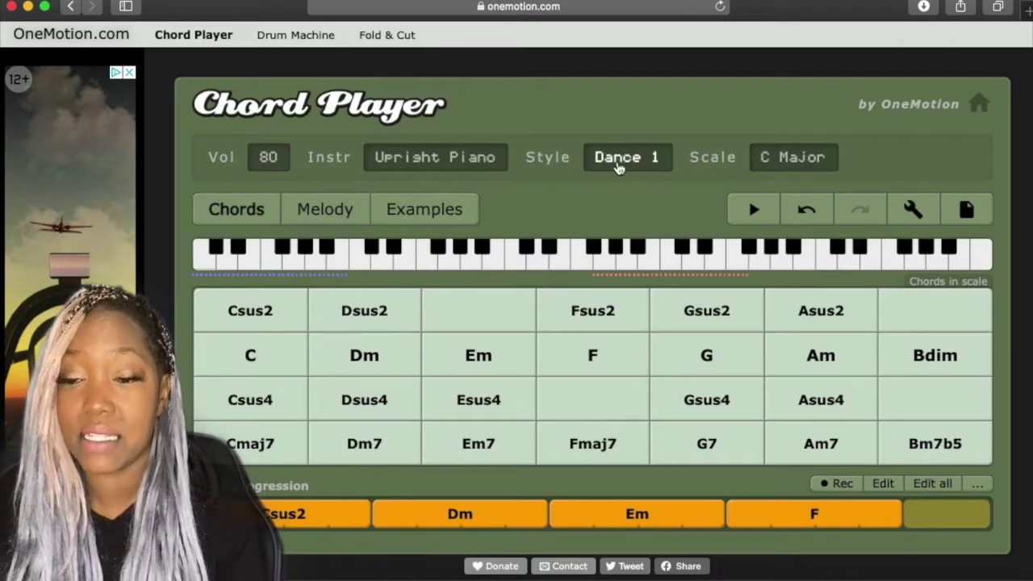
Examine the key and scale options, including the notes of the minor scale, and close the selection without changing the scale
{"action": "left_click", "coordinate": [782, 158]}
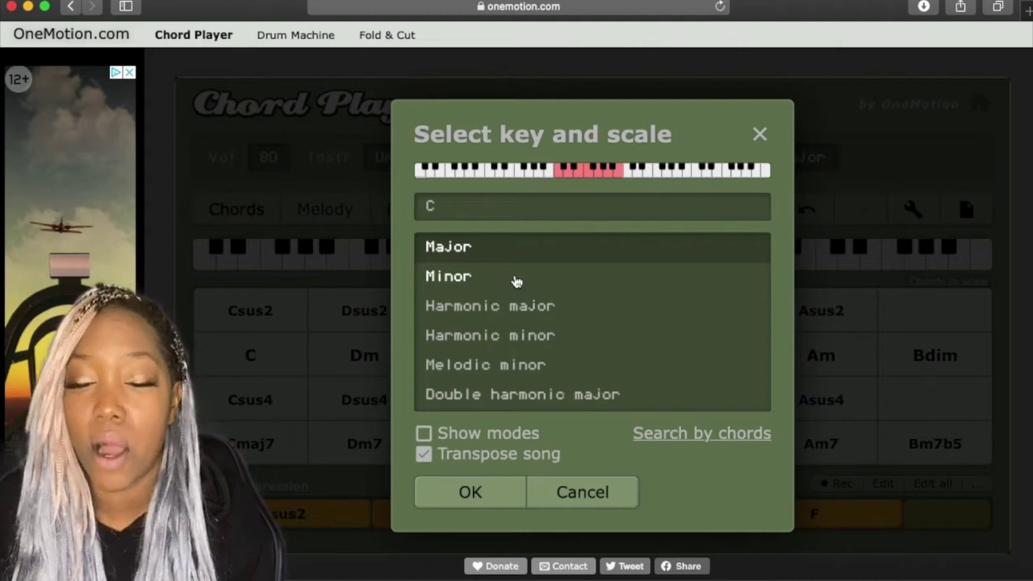
{"action": "mouse_move", "coordinate": [517, 280]}
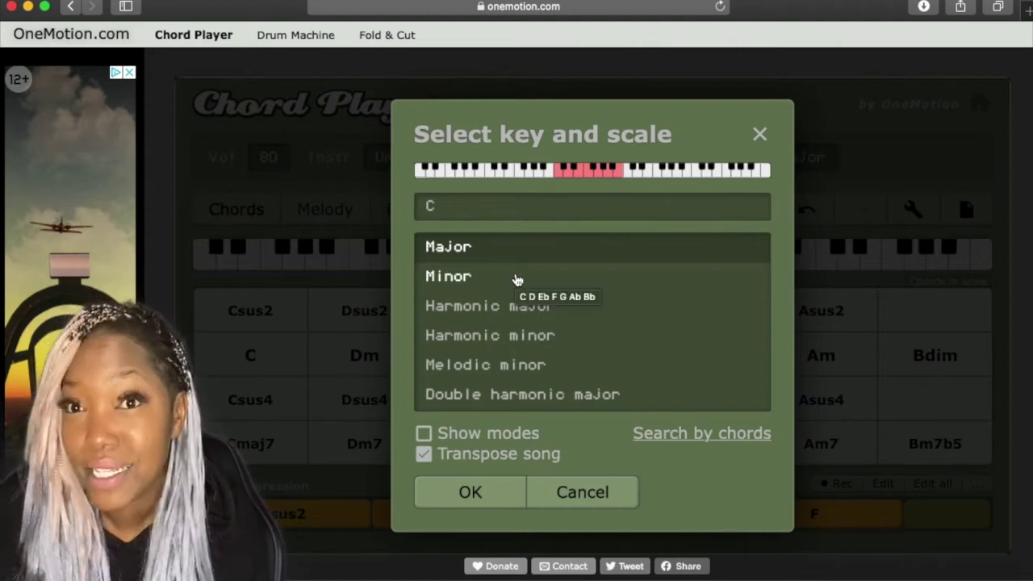
{"action": "mouse_move", "coordinate": [515, 349]}
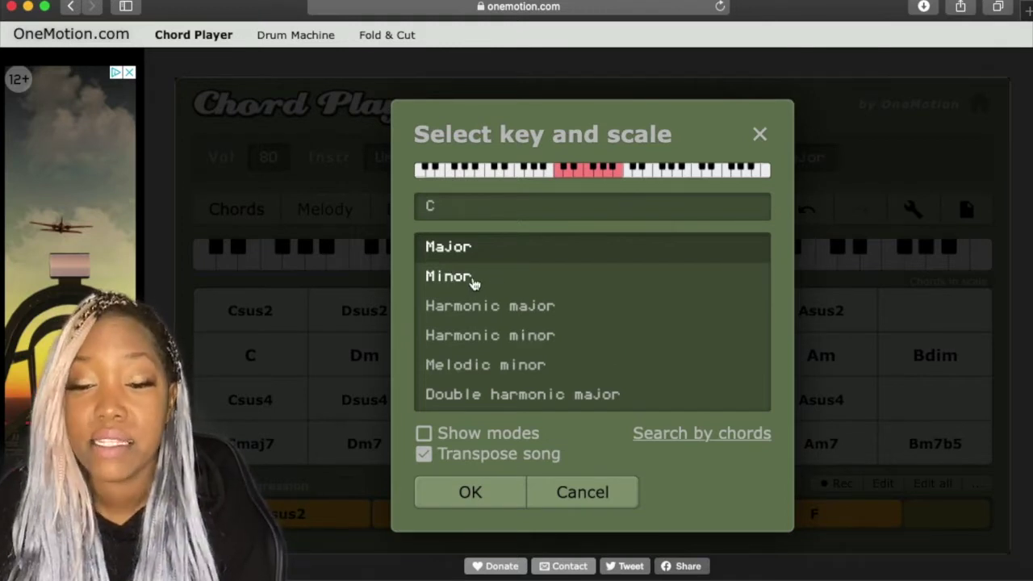
{"action": "mouse_move", "coordinate": [474, 280]}
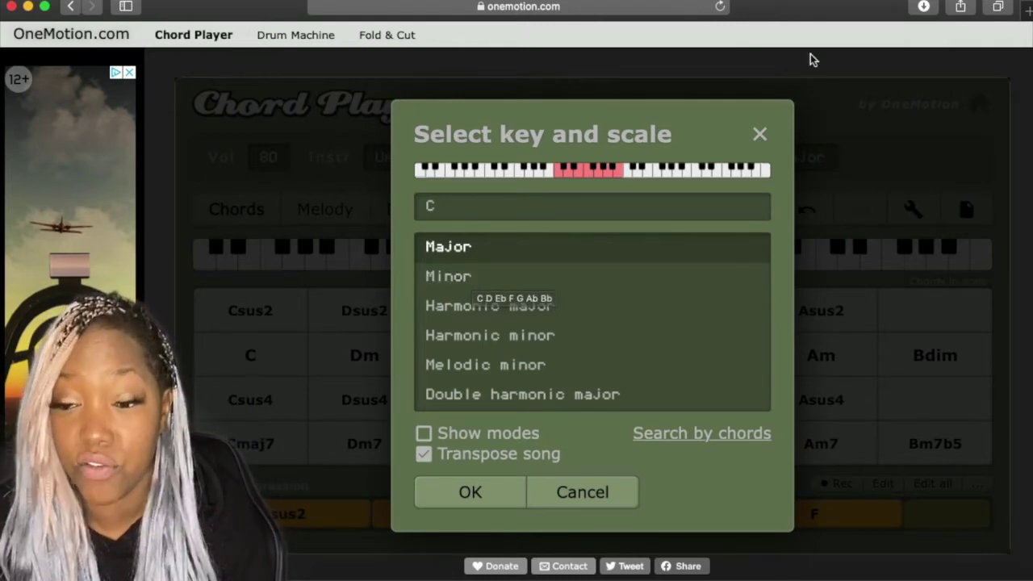
{"action": "left_click", "coordinate": [760, 134]}
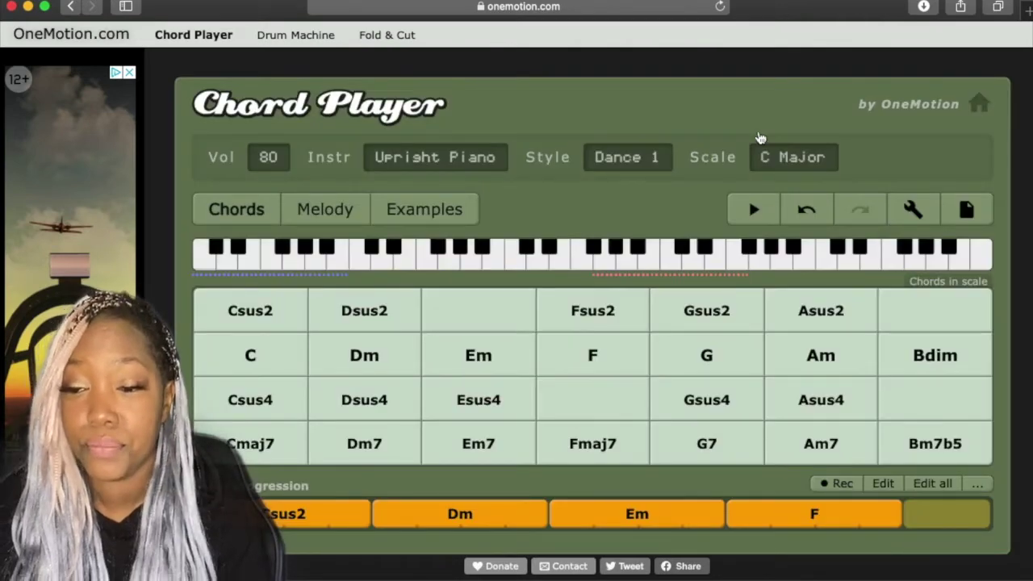
Audition the Csus2, C, Dsus2 and Dm chords from the chord grid
{"action": "left_click", "coordinate": [240, 310]}
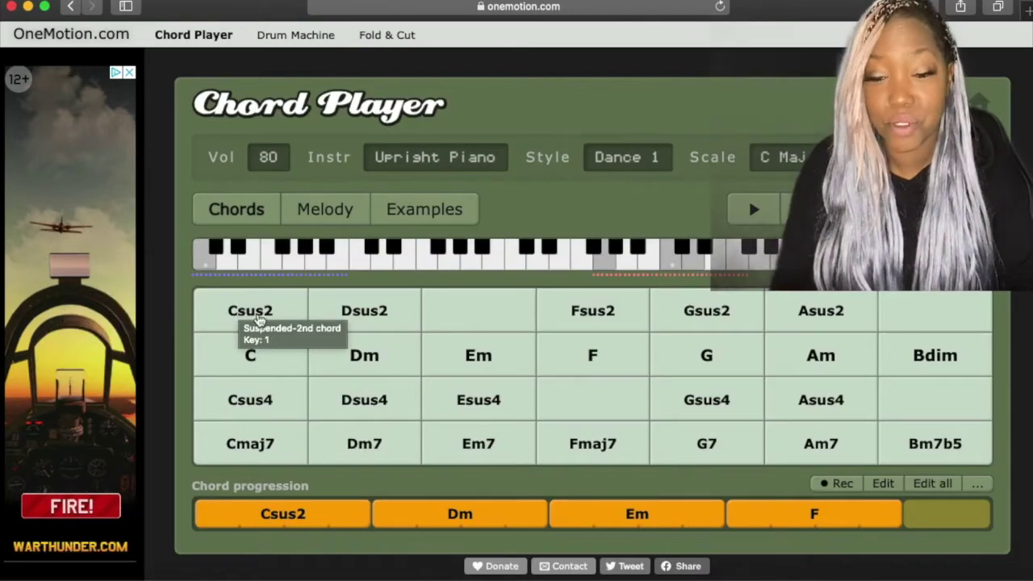
{"action": "left_click", "coordinate": [255, 367]}
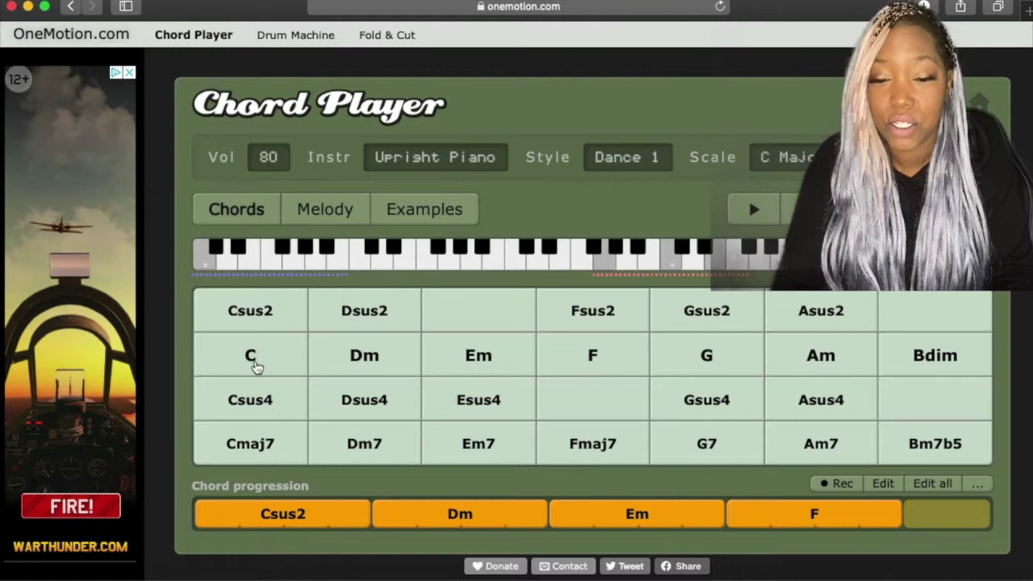
{"action": "left_click", "coordinate": [247, 306]}
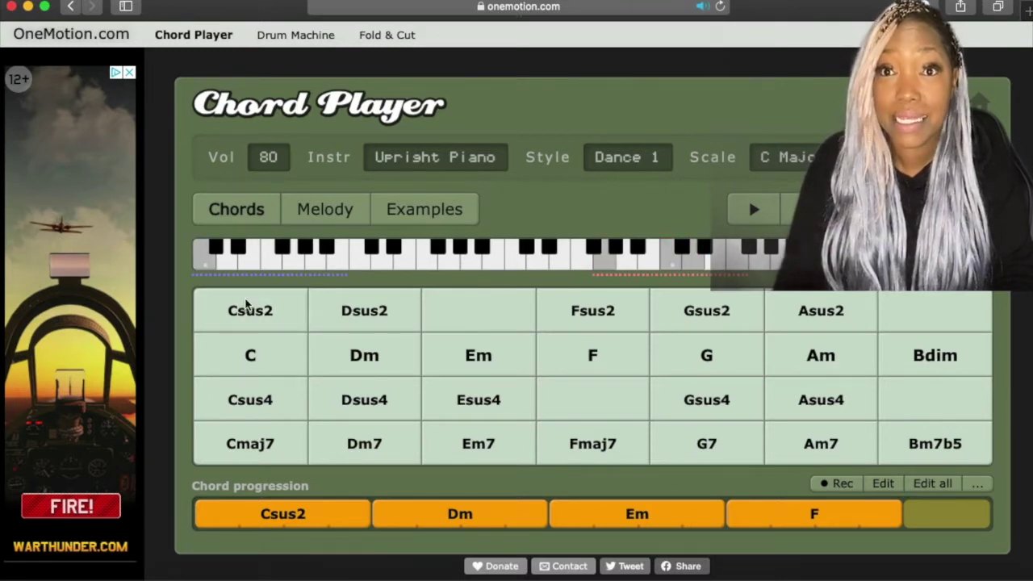
{"action": "left_click", "coordinate": [247, 305]}
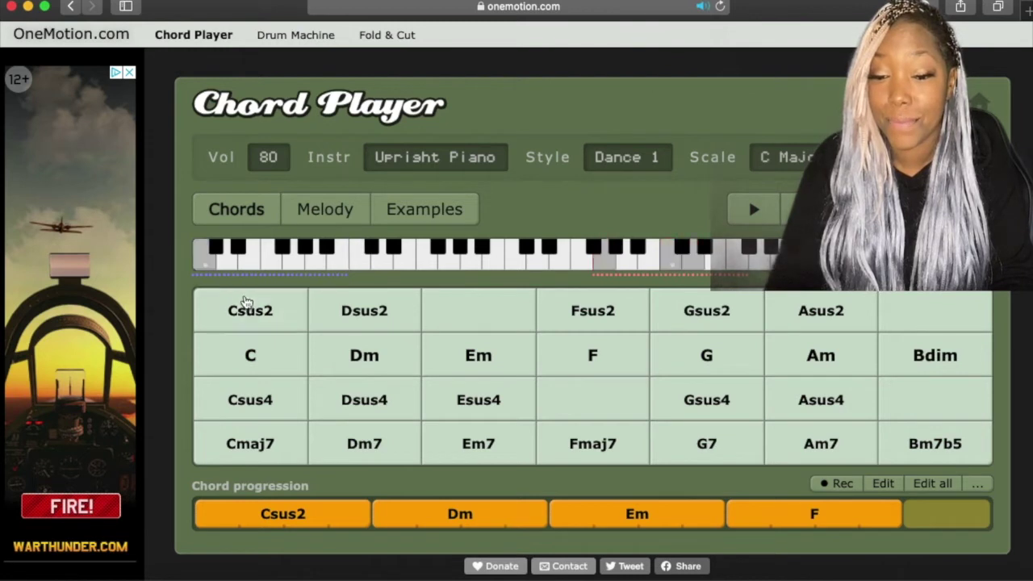
{"action": "left_click", "coordinate": [367, 306]}
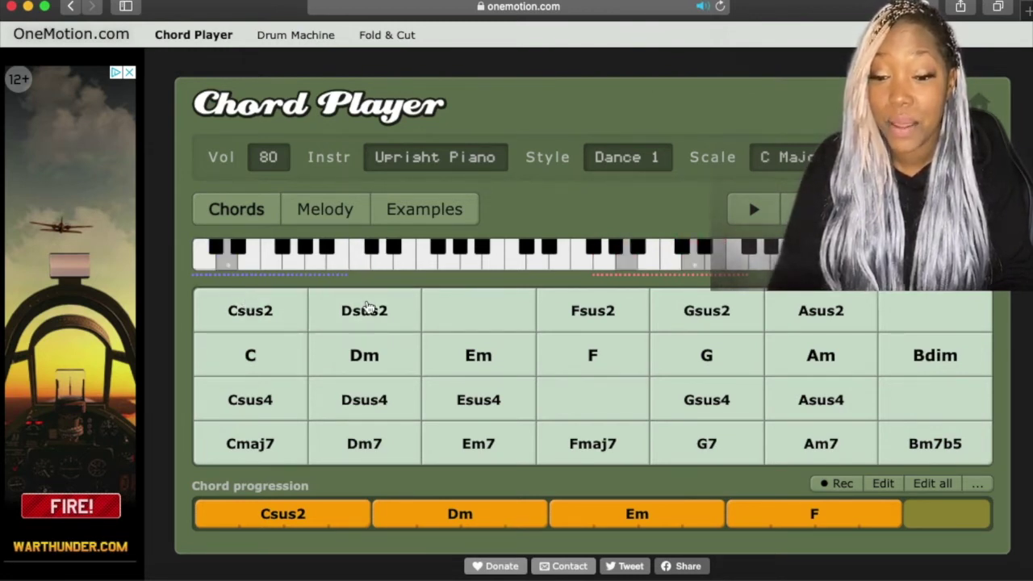
{"action": "left_click", "coordinate": [377, 353]}
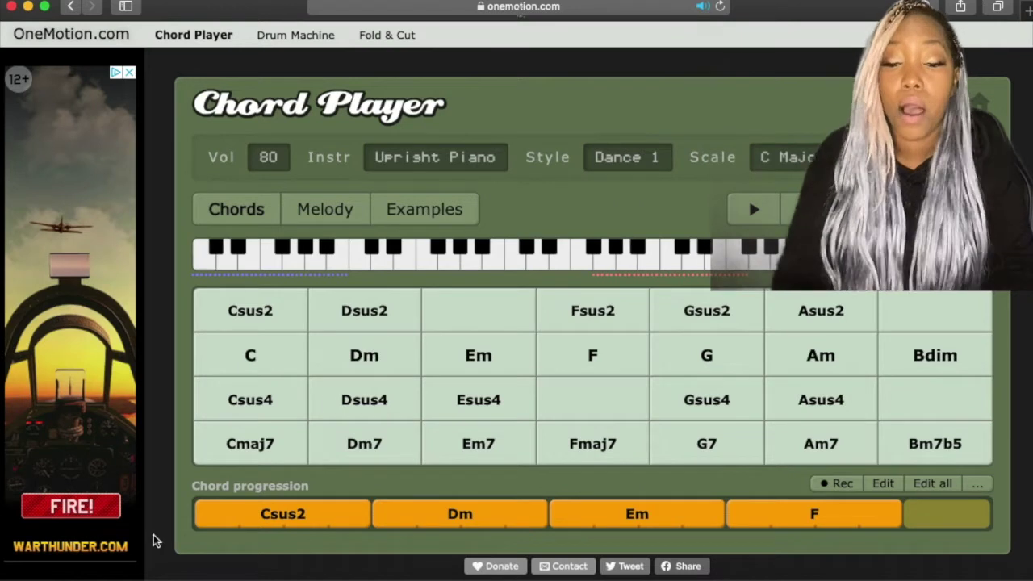
Clear the existing chord progression, record C, Dm, Em and F as the new one, and play it back
{"action": "left_click", "coordinate": [365, 514]}
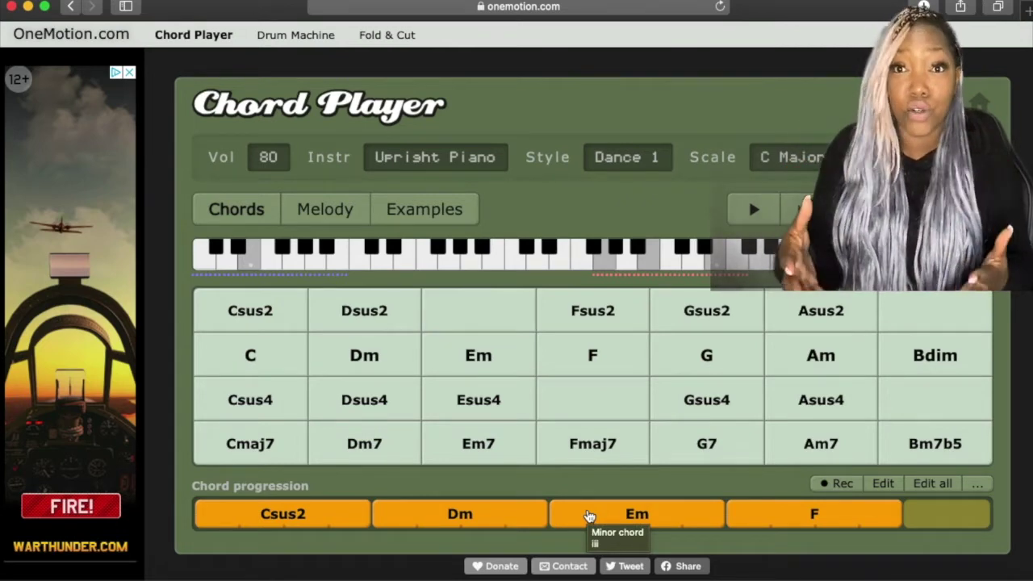
{"action": "left_click", "coordinate": [835, 483]}
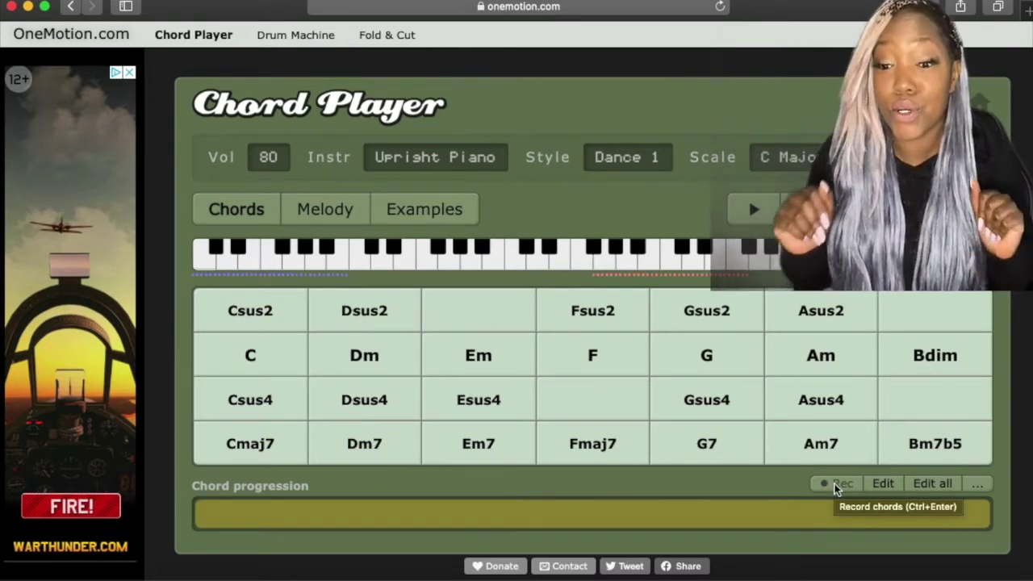
{"action": "left_click", "coordinate": [834, 483]}
{"action": "left_click", "coordinate": [287, 317]}
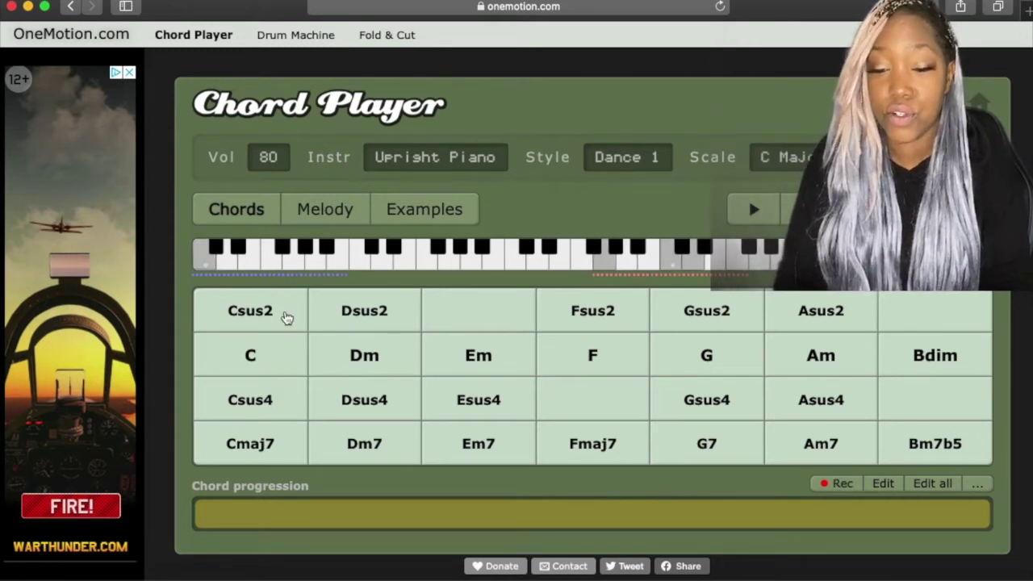
{"action": "left_click", "coordinate": [255, 358]}
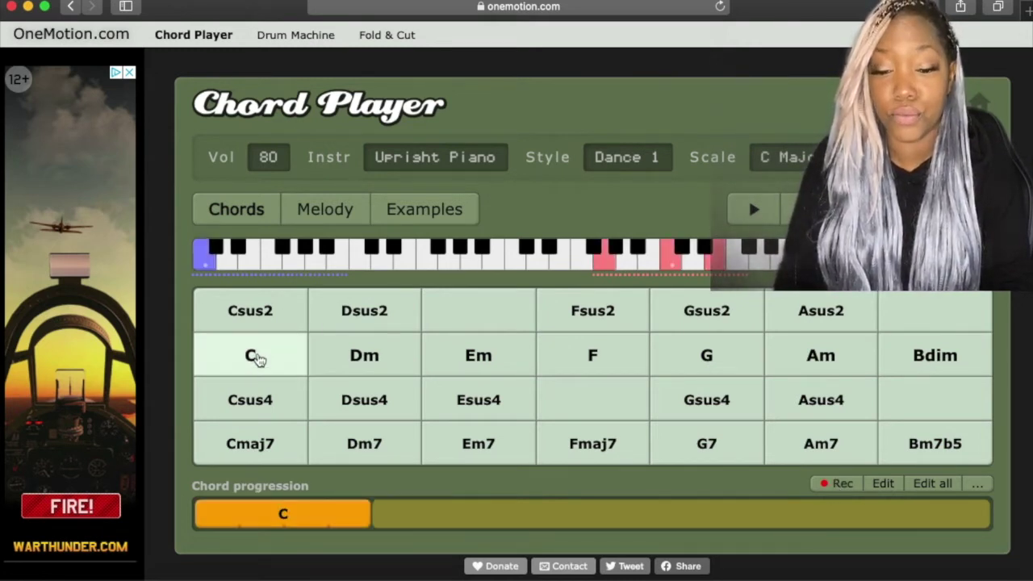
{"action": "left_click", "coordinate": [347, 359]}
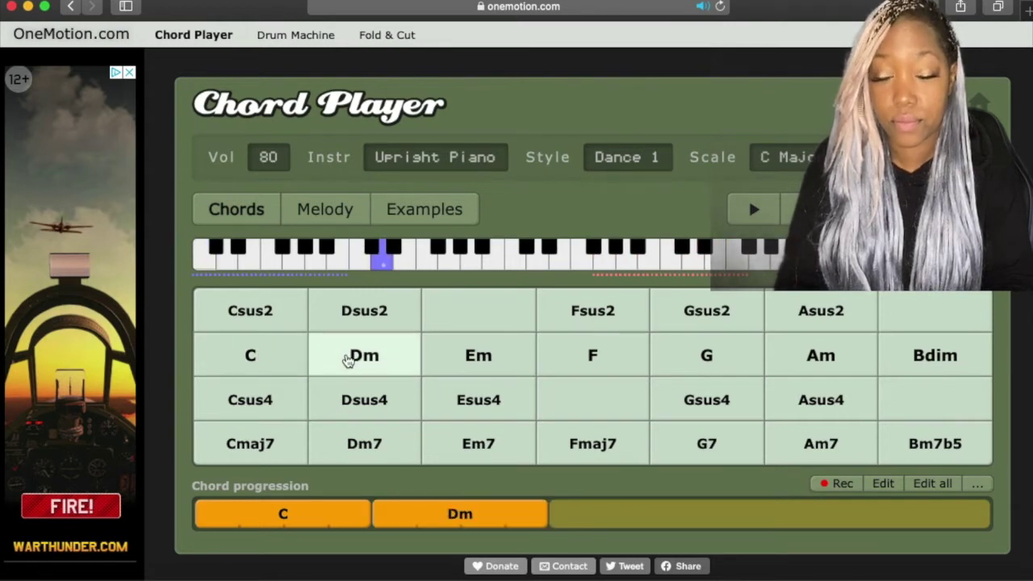
{"action": "left_click", "coordinate": [498, 357]}
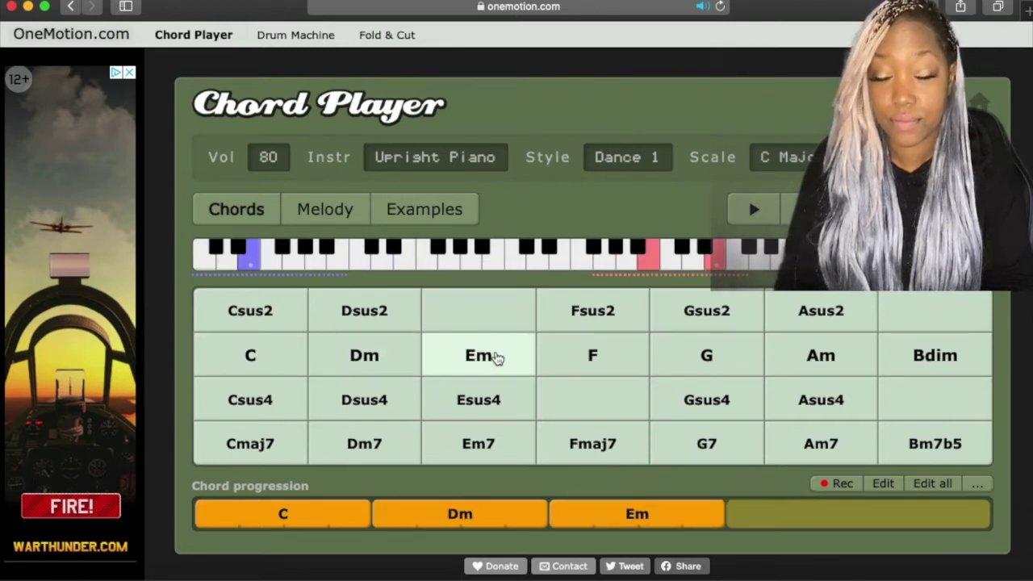
{"action": "left_click", "coordinate": [562, 358]}
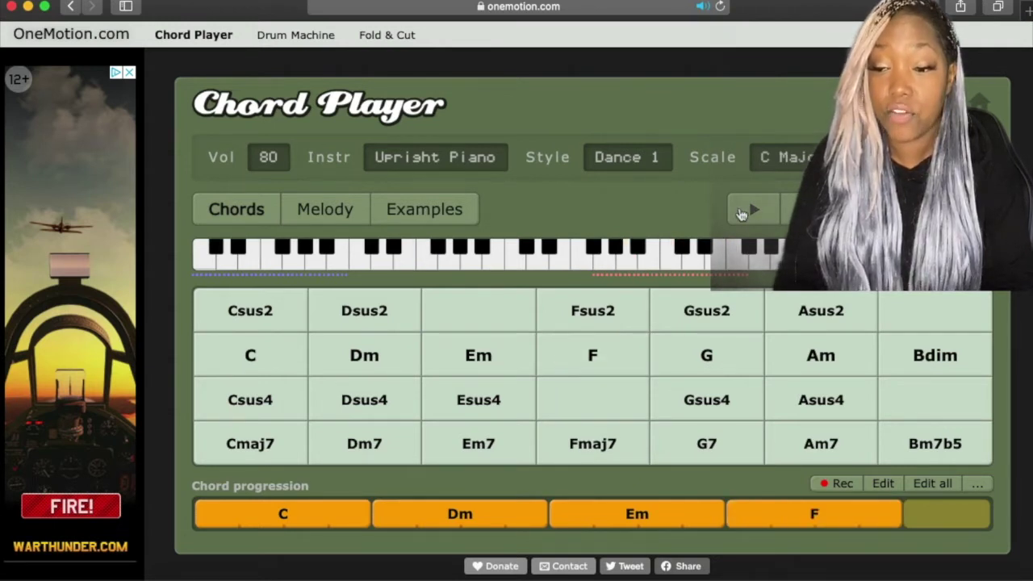
{"action": "left_click", "coordinate": [756, 211]}
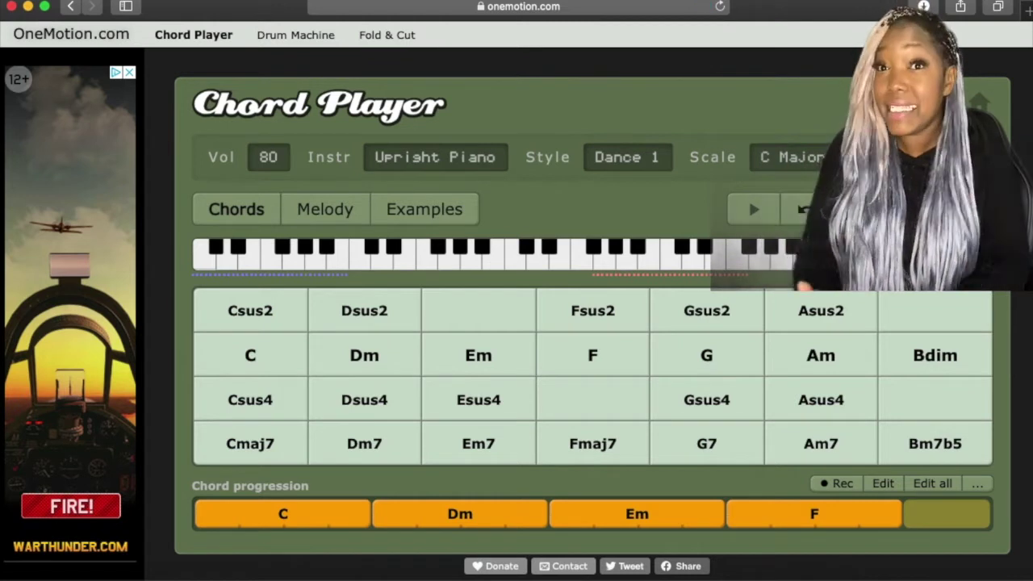
Delete the final F chord from the progression and record F again in its place
{"action": "left_click", "coordinate": [827, 521]}
{"action": "key", "text": "Delete"}
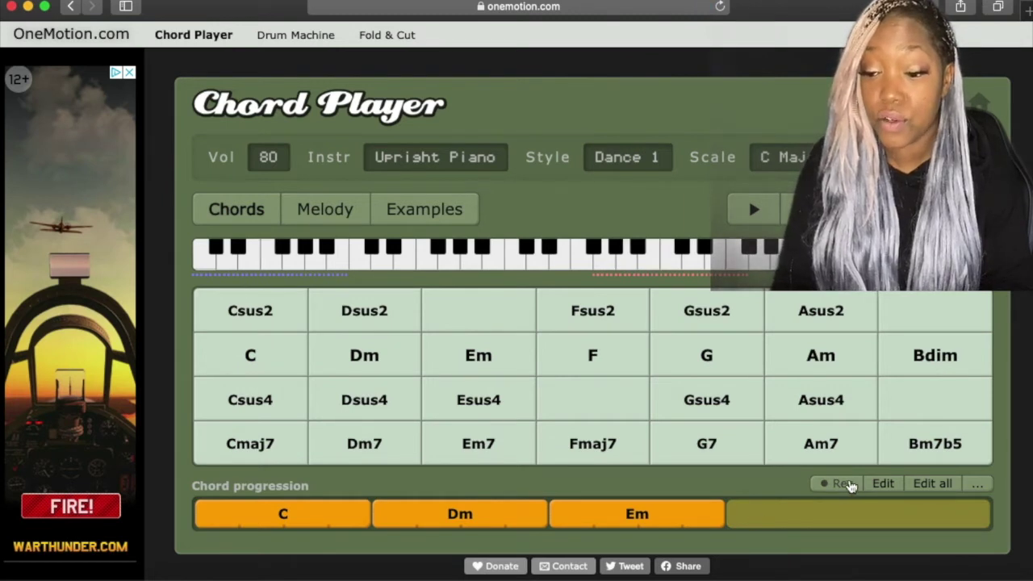
{"action": "left_click", "coordinate": [844, 483]}
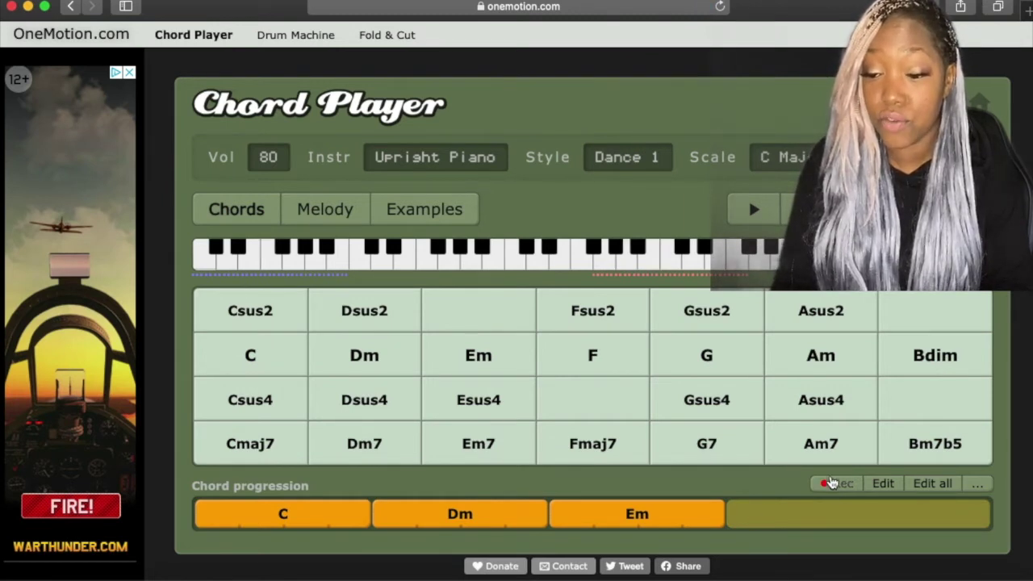
{"action": "left_click", "coordinate": [592, 355]}
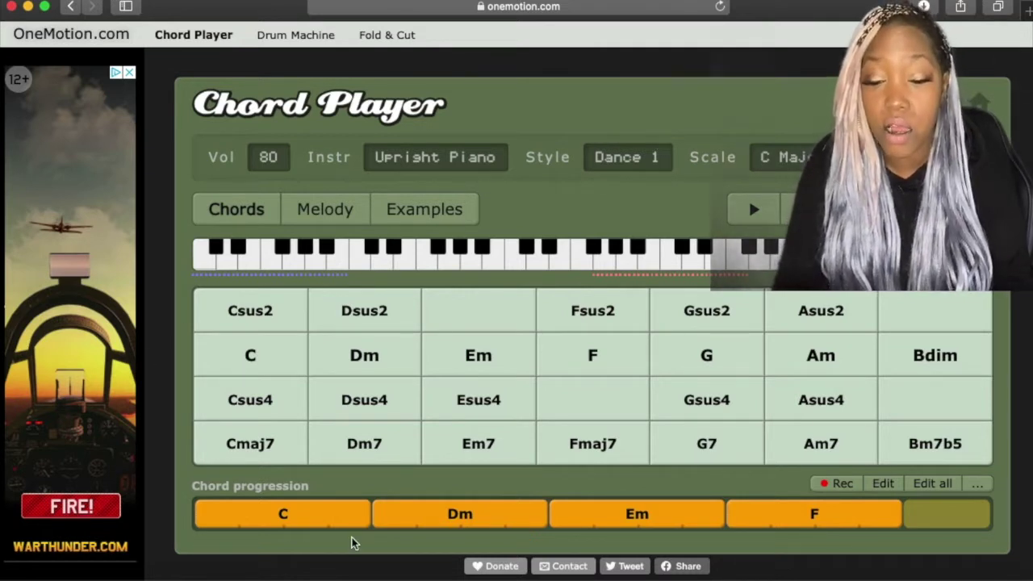
Play back the recorded C, Dm, Em, F progression and stop it at the end
{"action": "left_click", "coordinate": [781, 530]}
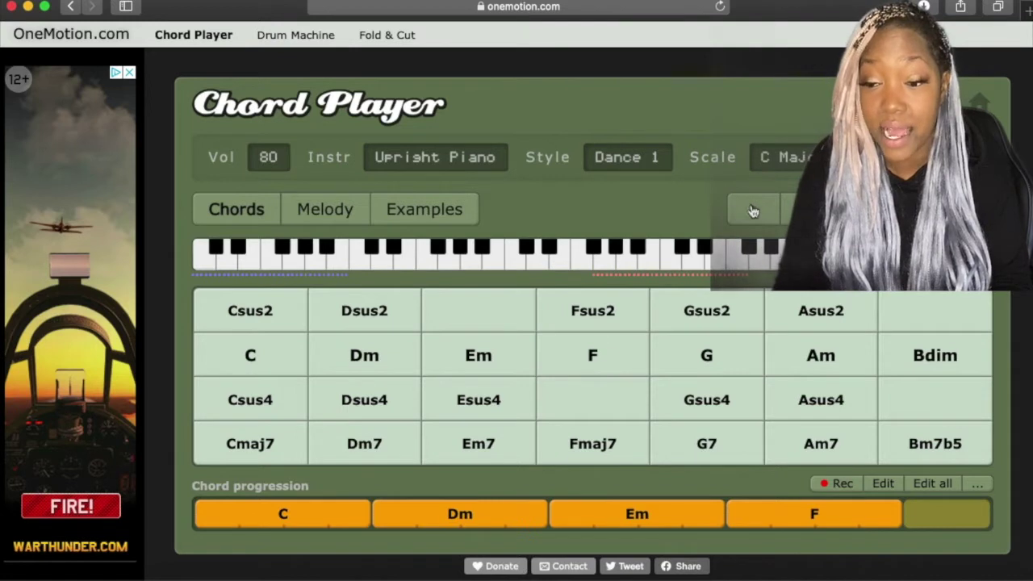
{"action": "left_click", "coordinate": [755, 210]}
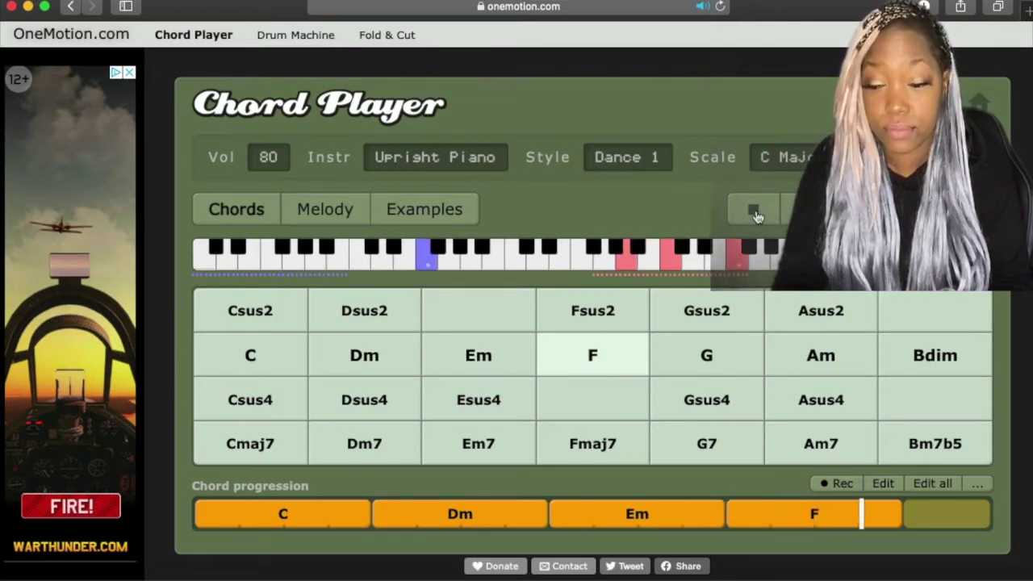
{"action": "left_click", "coordinate": [755, 213]}
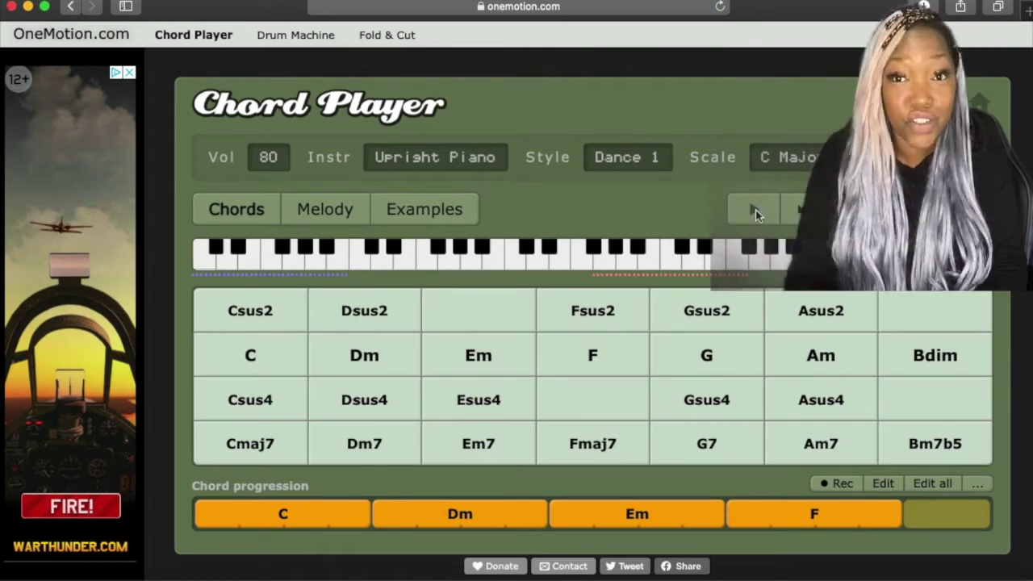
Audition Fmaj7 and G7, record Fmaj7 and G7 three times followed by Cmaj7 after the F chord, and play back the progression
{"action": "left_click", "coordinate": [573, 451]}
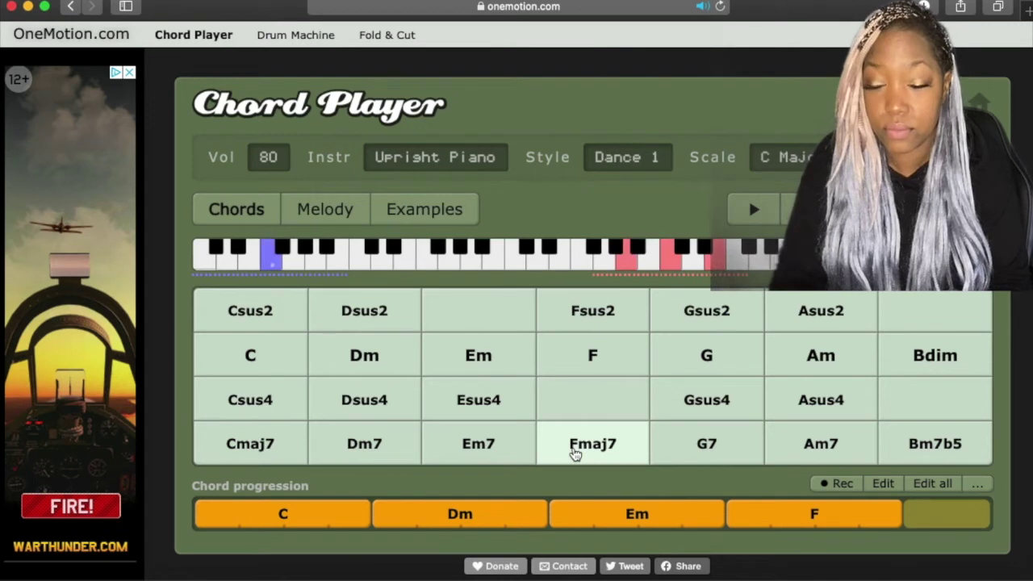
{"action": "left_click", "coordinate": [724, 455]}
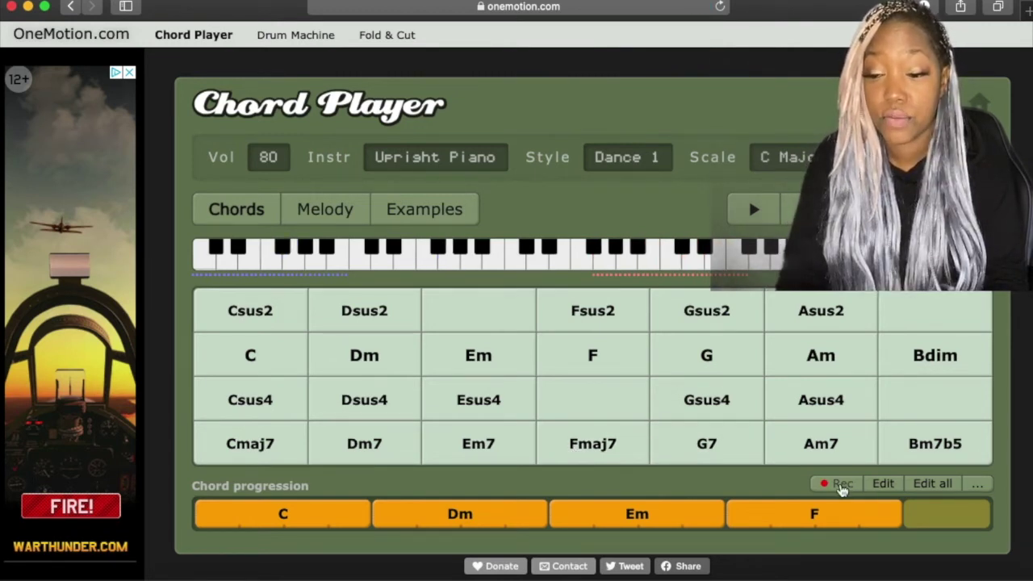
{"action": "left_click", "coordinate": [594, 449]}
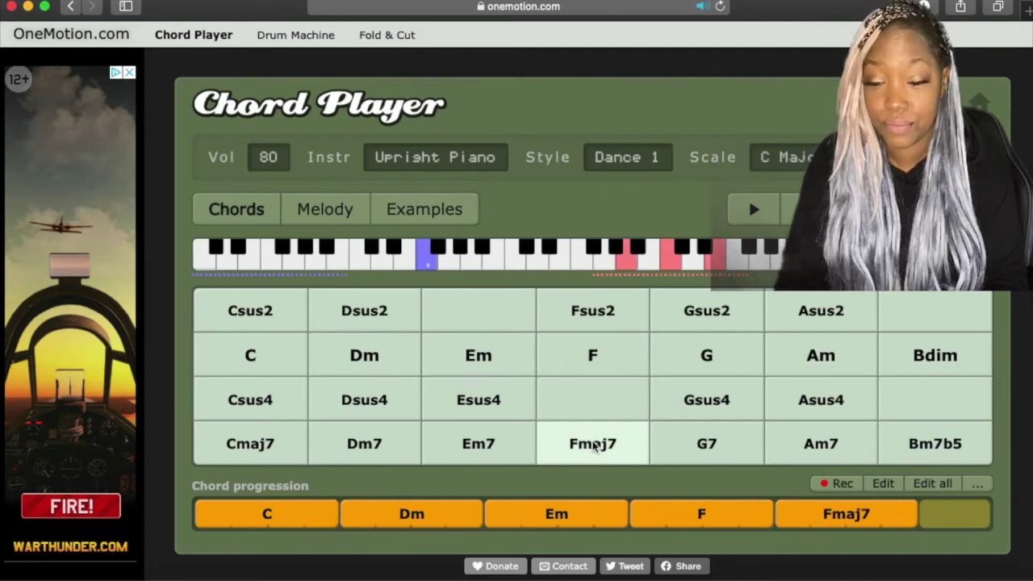
{"action": "left_click", "coordinate": [688, 451]}
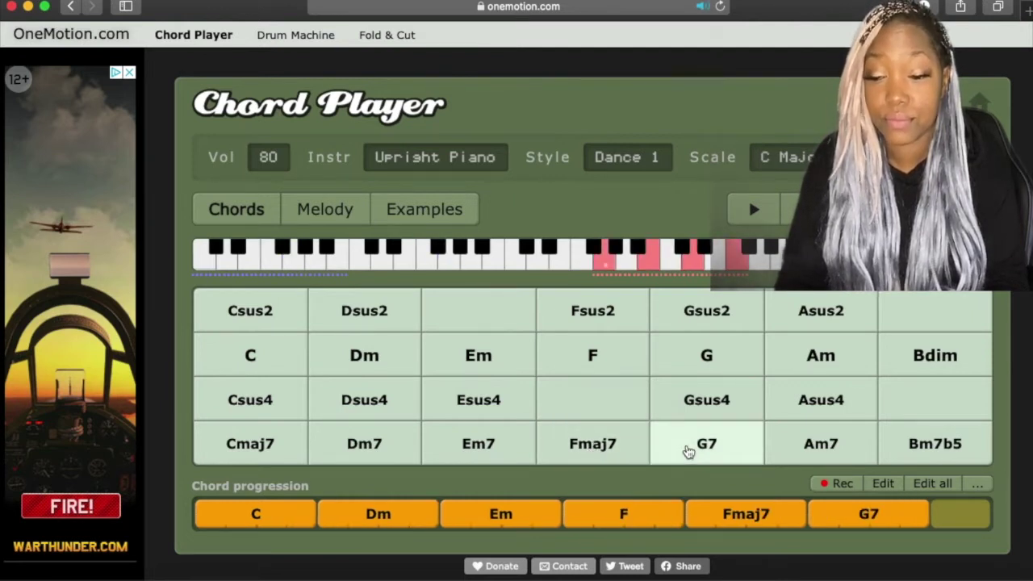
{"action": "left_click", "coordinate": [618, 448]}
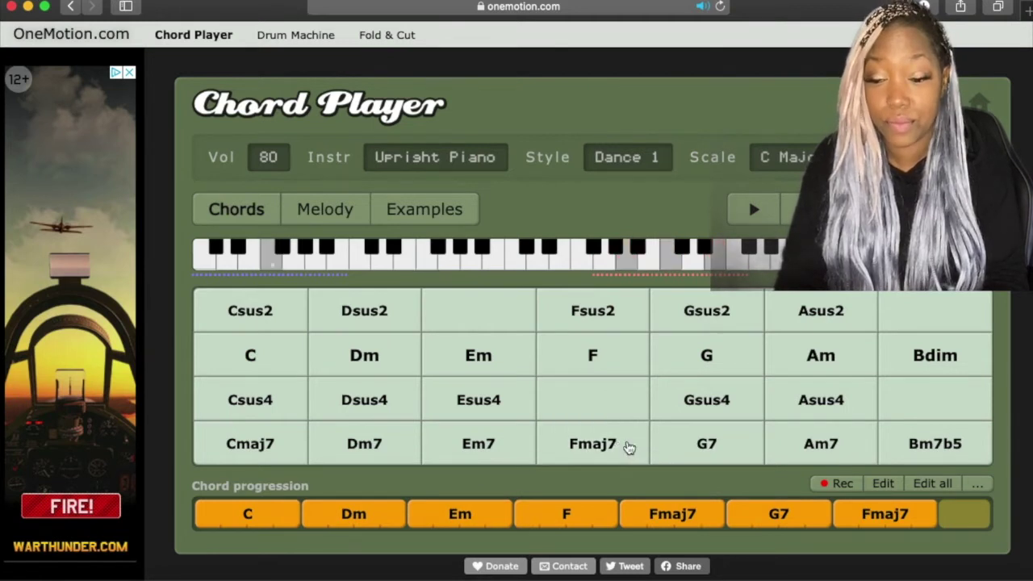
{"action": "left_click", "coordinate": [721, 454]}
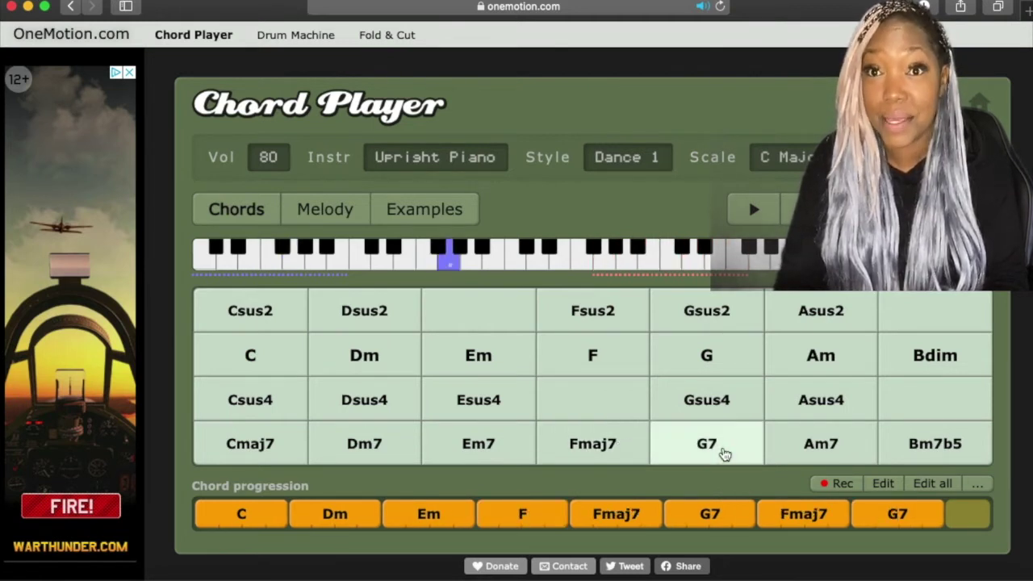
{"action": "left_click", "coordinate": [623, 449]}
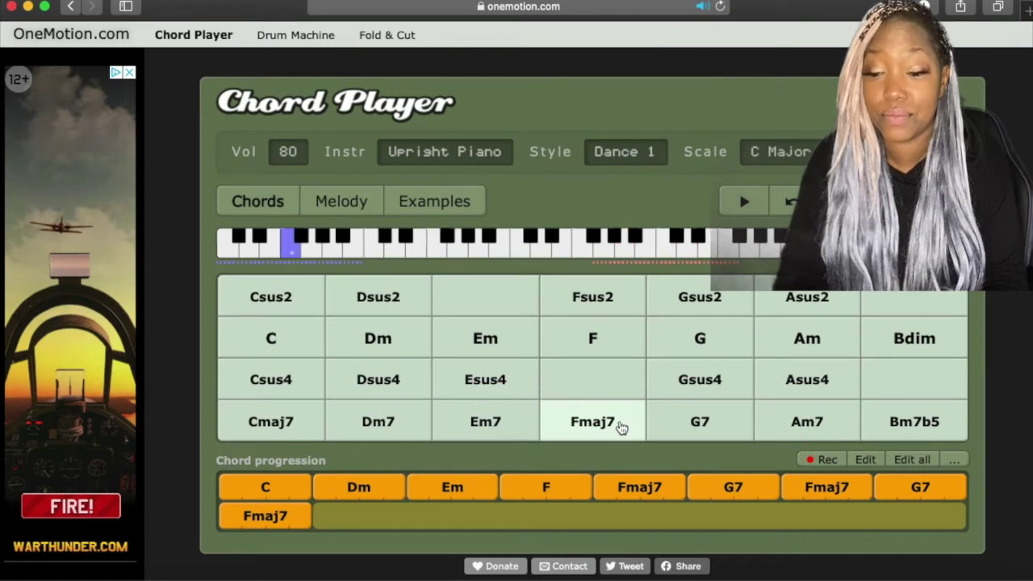
{"action": "left_click", "coordinate": [700, 430]}
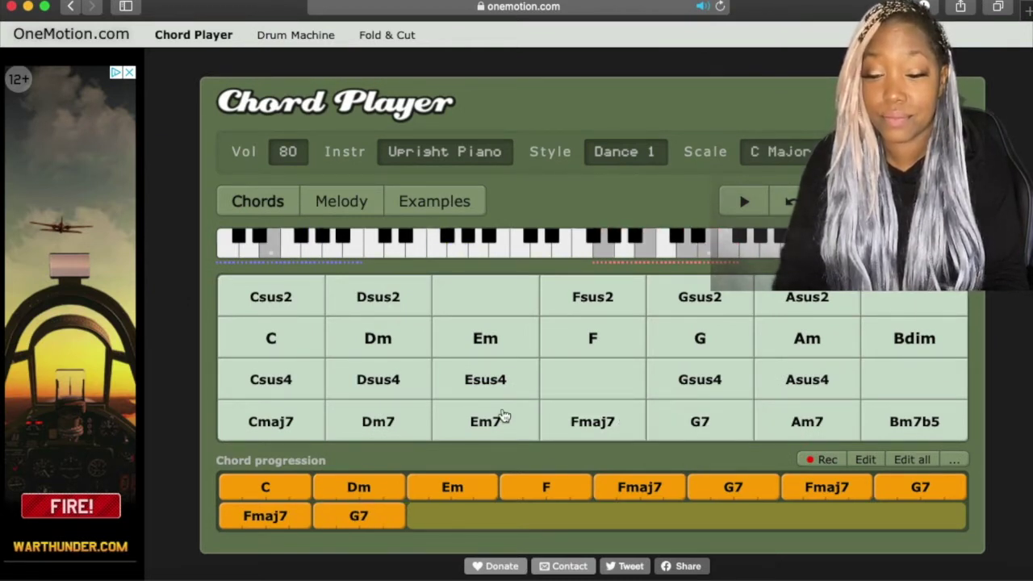
{"action": "left_click", "coordinate": [291, 424]}
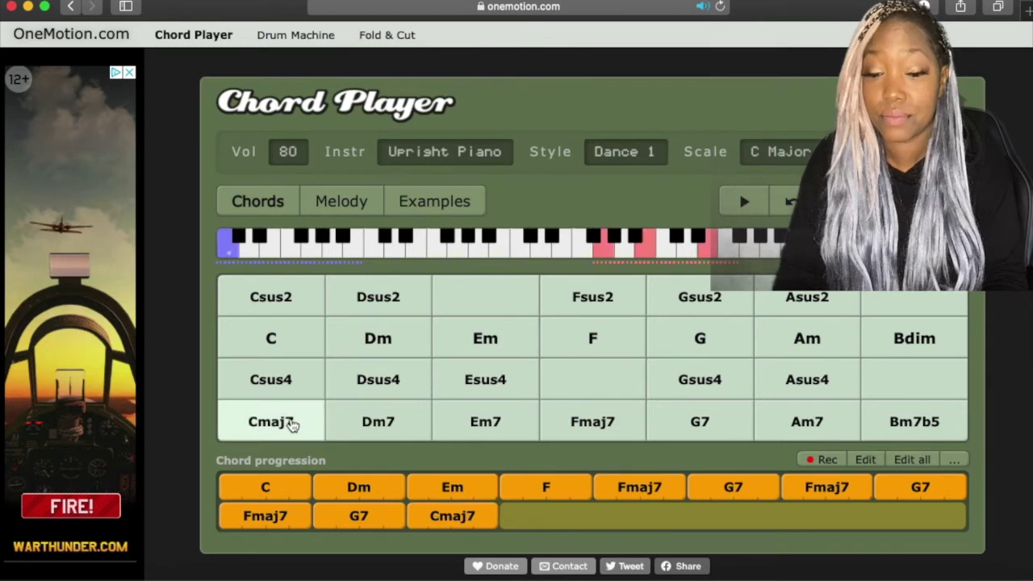
{"action": "left_click", "coordinate": [747, 203]}
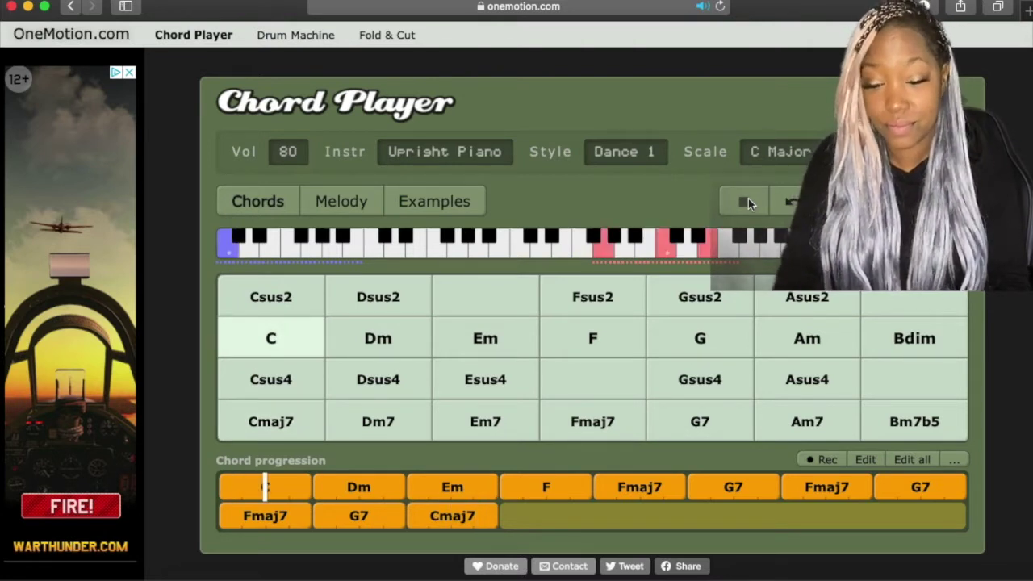
{"action": "left_click", "coordinate": [748, 203]}
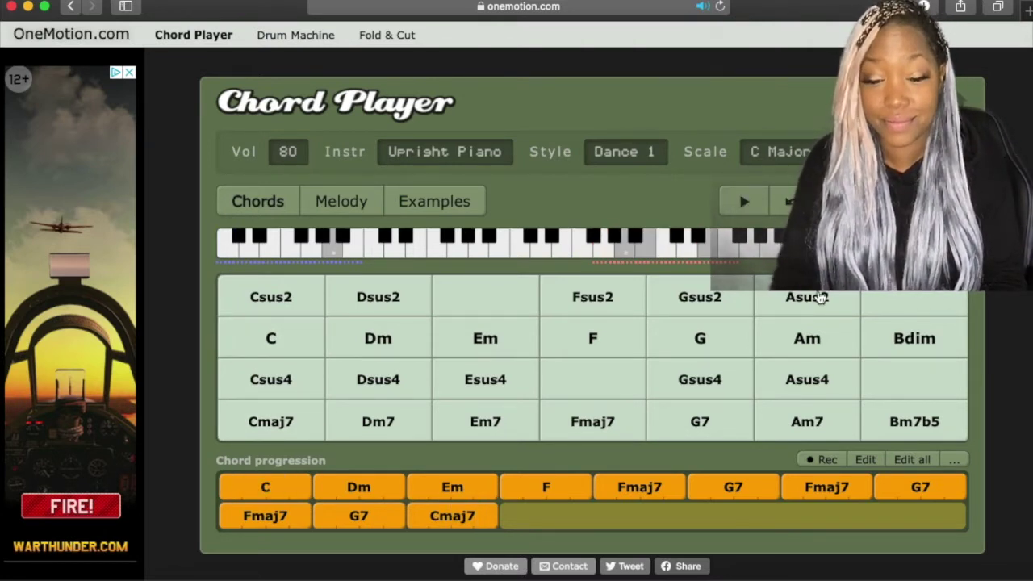
Record a second Cmaj7 at the end of the chord progression and play the whole progression back
{"action": "left_click", "coordinate": [473, 519]}
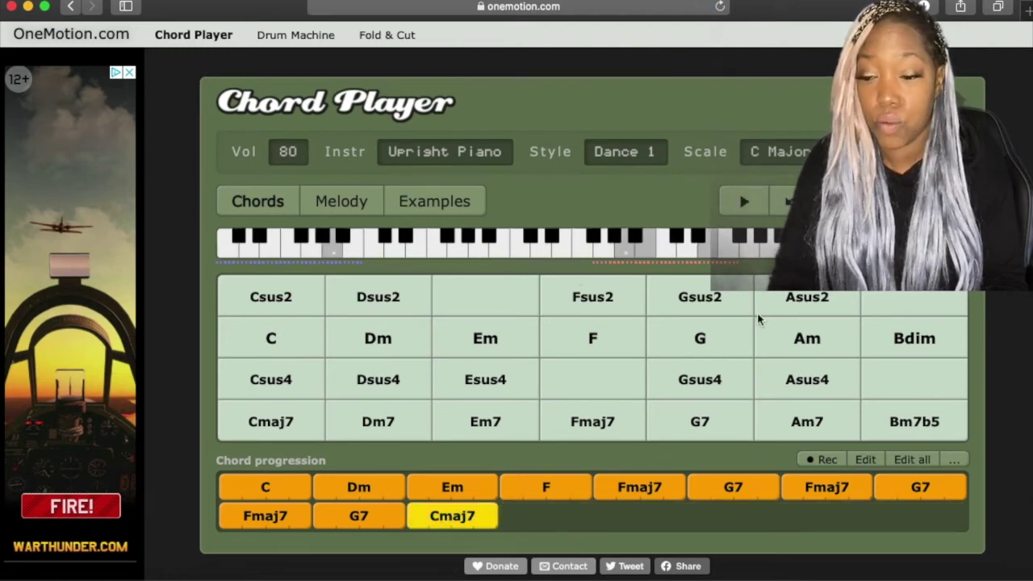
{"action": "left_click", "coordinate": [827, 460]}
{"action": "left_click", "coordinate": [274, 422]}
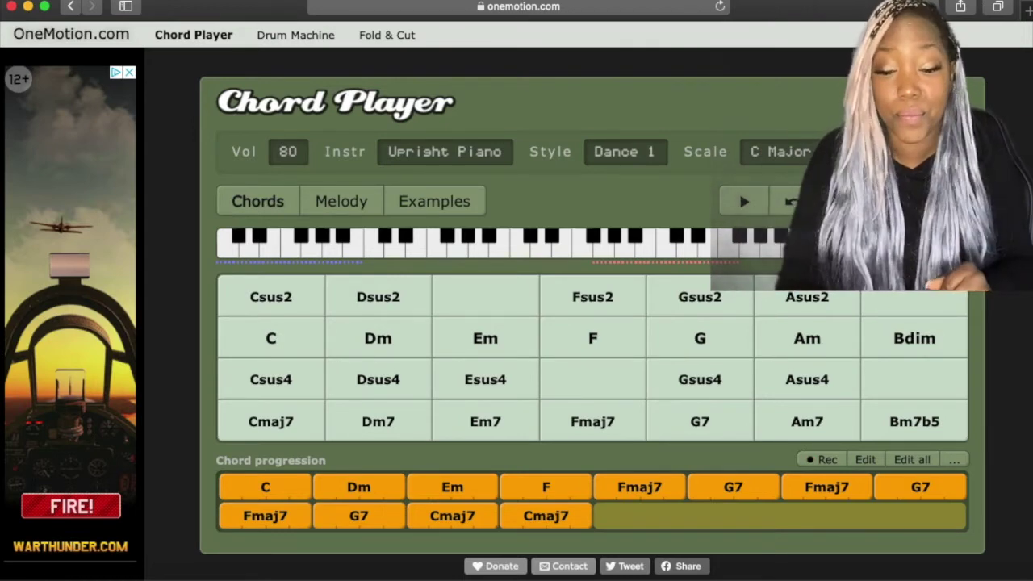
{"action": "key", "text": "space"}
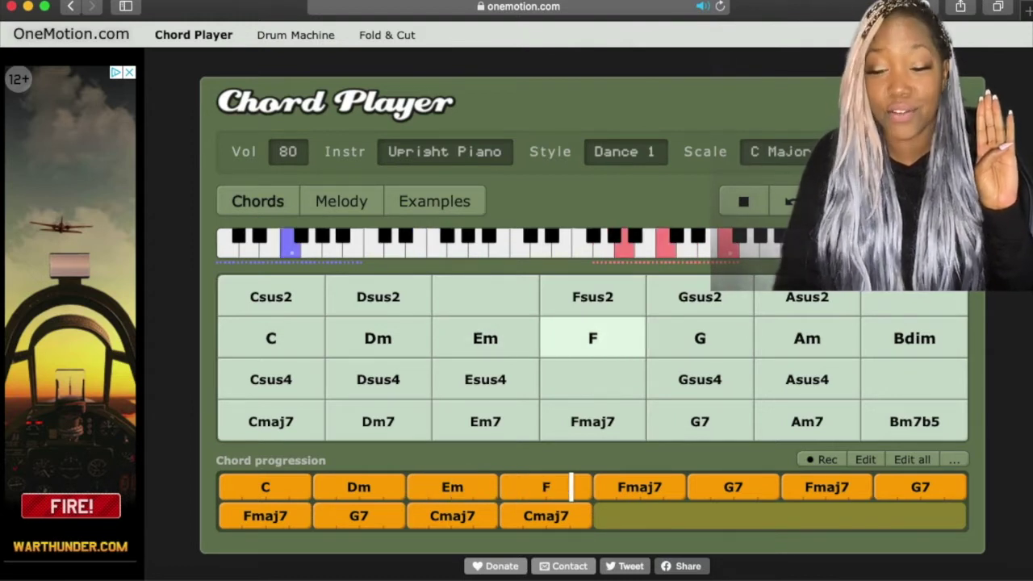
{"action": "key", "text": "space"}
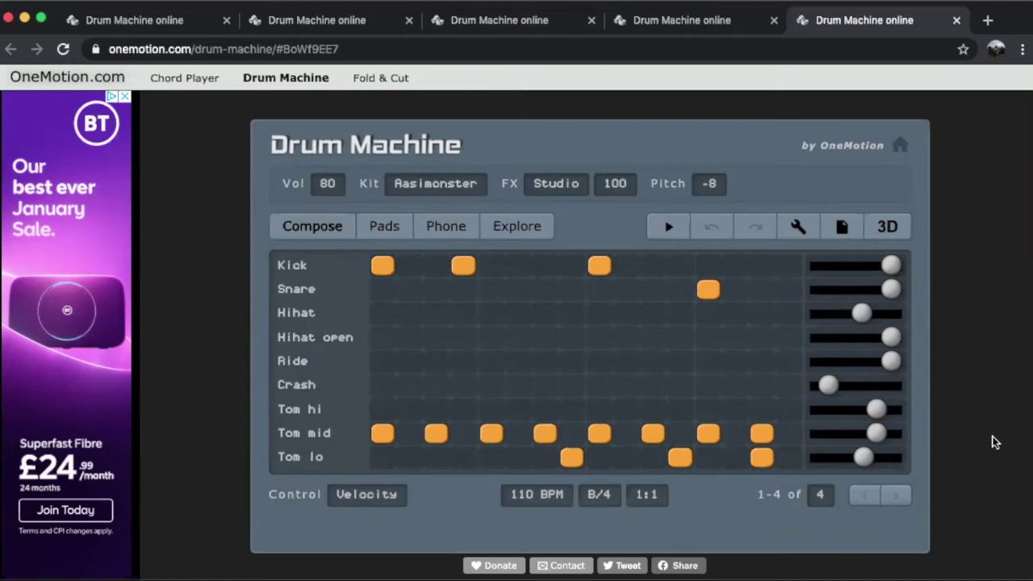
Open the first Drum Machine pattern, with only hi-hats and one snare hit, and listen to it several times
{"action": "left_click", "coordinate": [141, 22]}
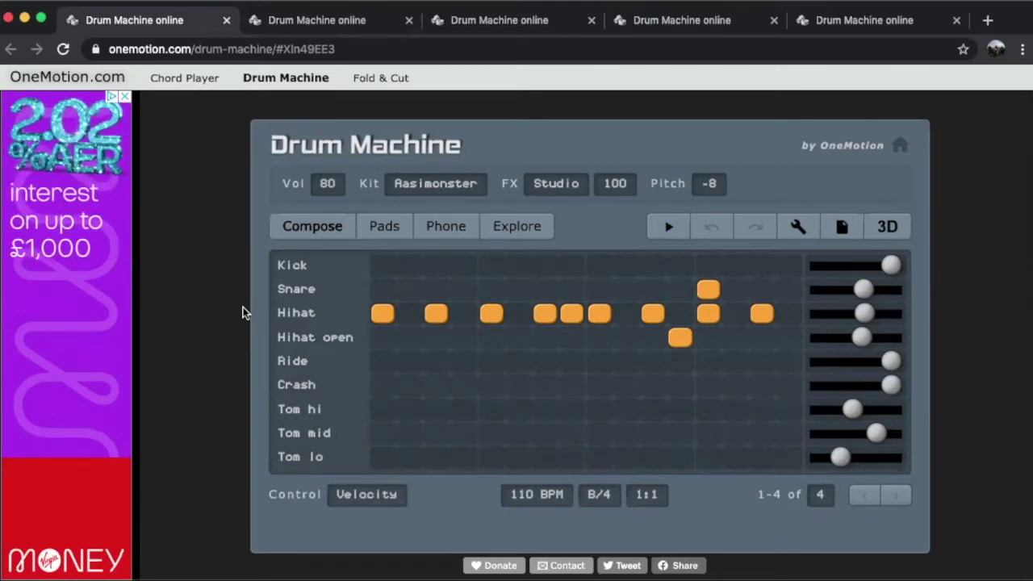
{"action": "left_click", "coordinate": [666, 230]}
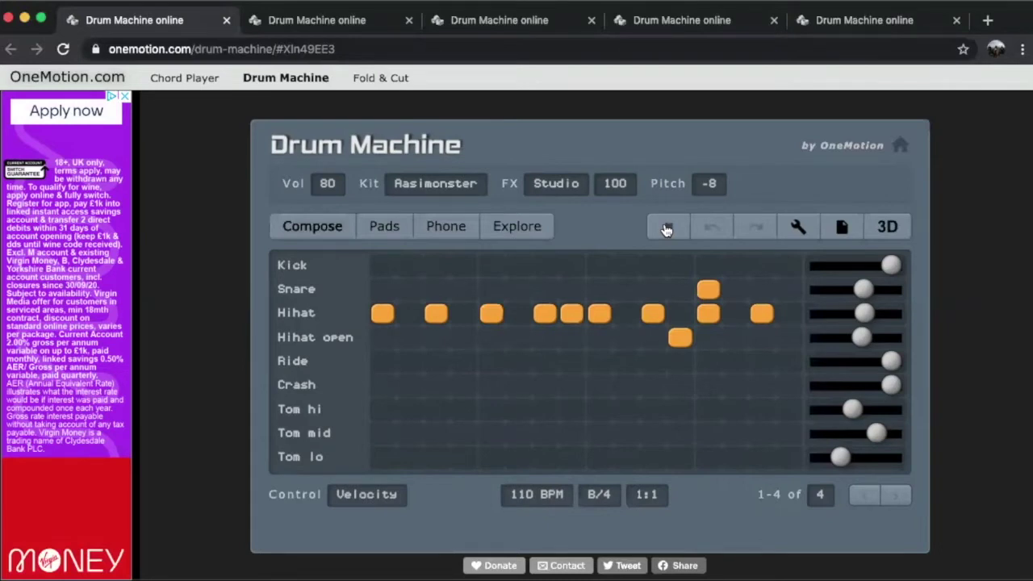
{"action": "left_click", "coordinate": [667, 228]}
{"action": "left_click", "coordinate": [666, 228]}
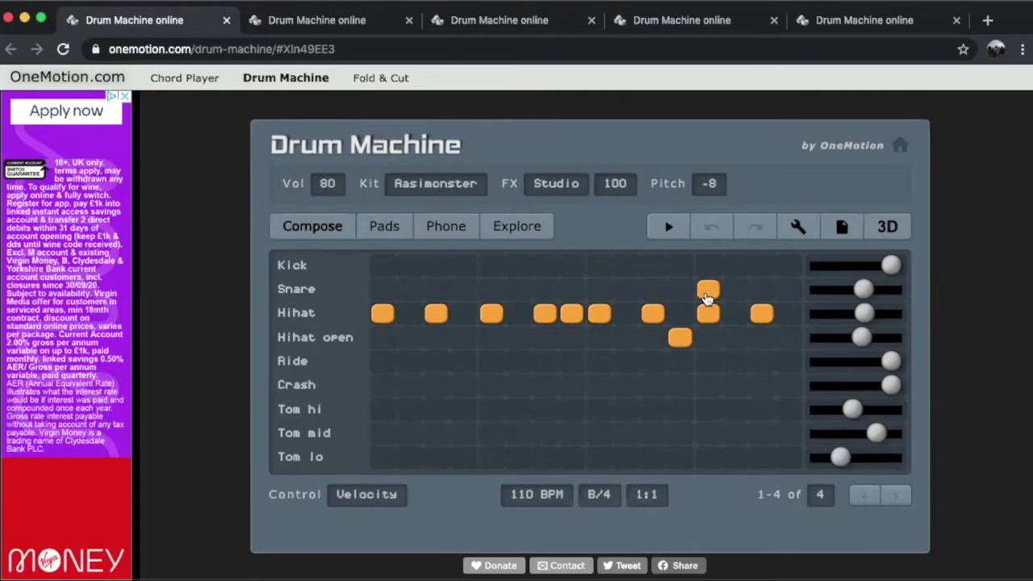
{"action": "left_click", "coordinate": [669, 228]}
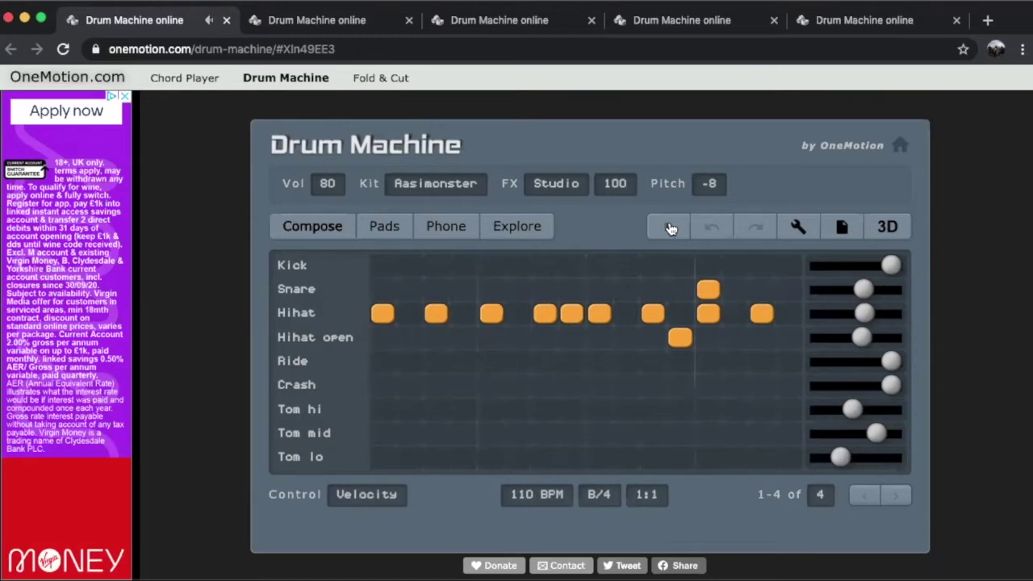
{"action": "left_click", "coordinate": [670, 228]}
Play the second drum pattern, which has kicks and an extra snare, and compare its grid with the first pattern
{"action": "left_click", "coordinate": [327, 24]}
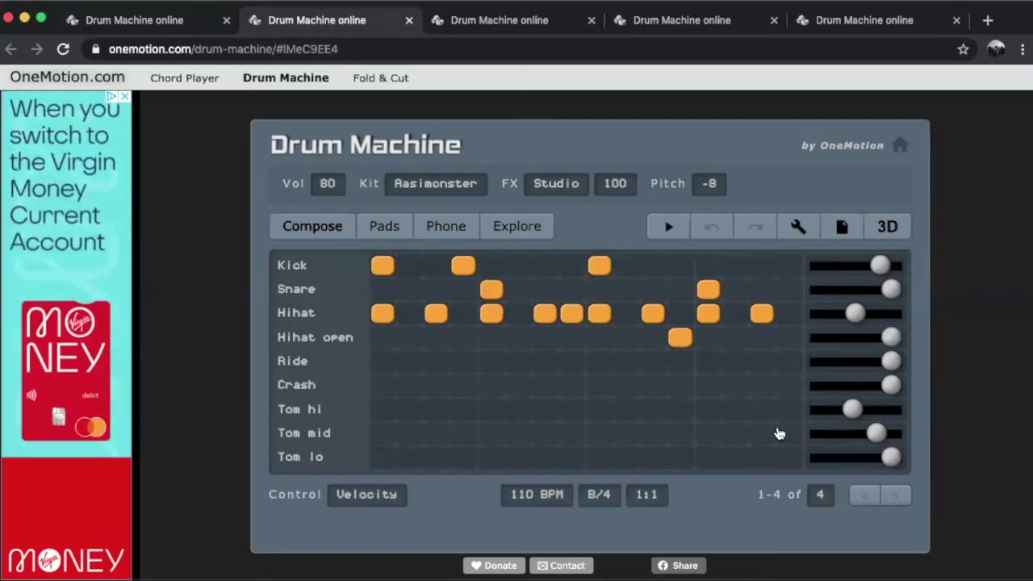
{"action": "left_click", "coordinate": [670, 233]}
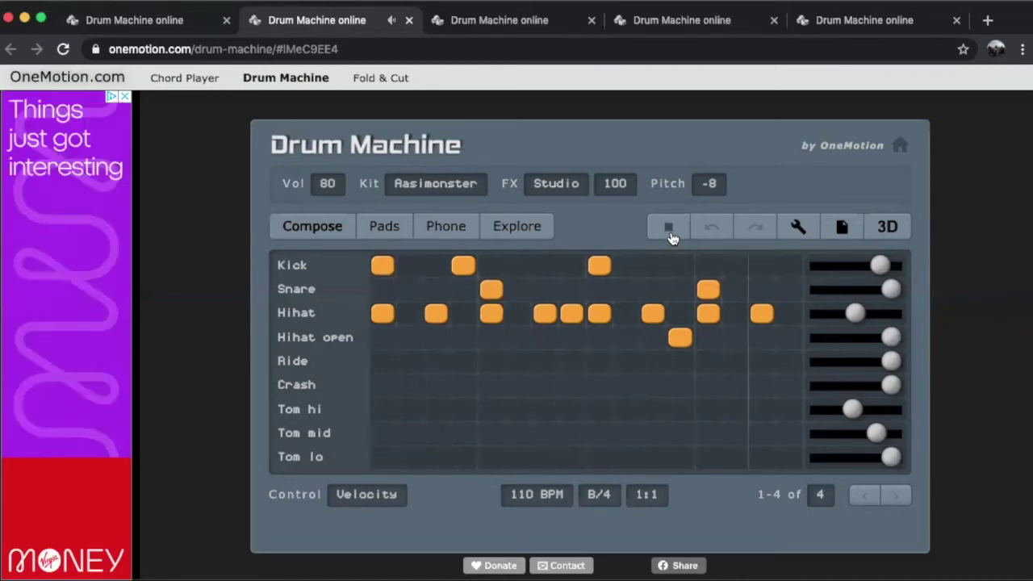
{"action": "left_click", "coordinate": [671, 235]}
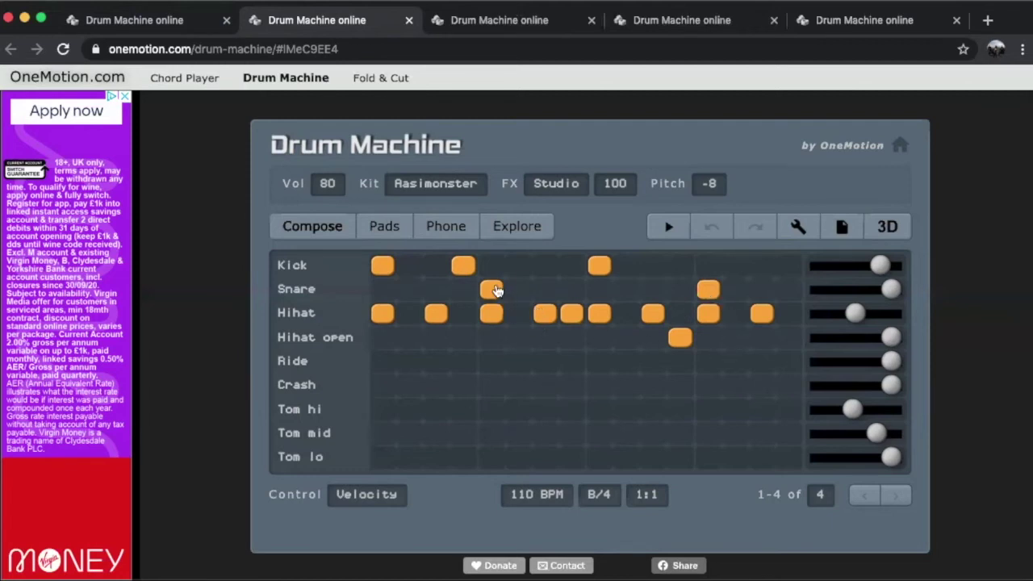
{"action": "left_click", "coordinate": [171, 22]}
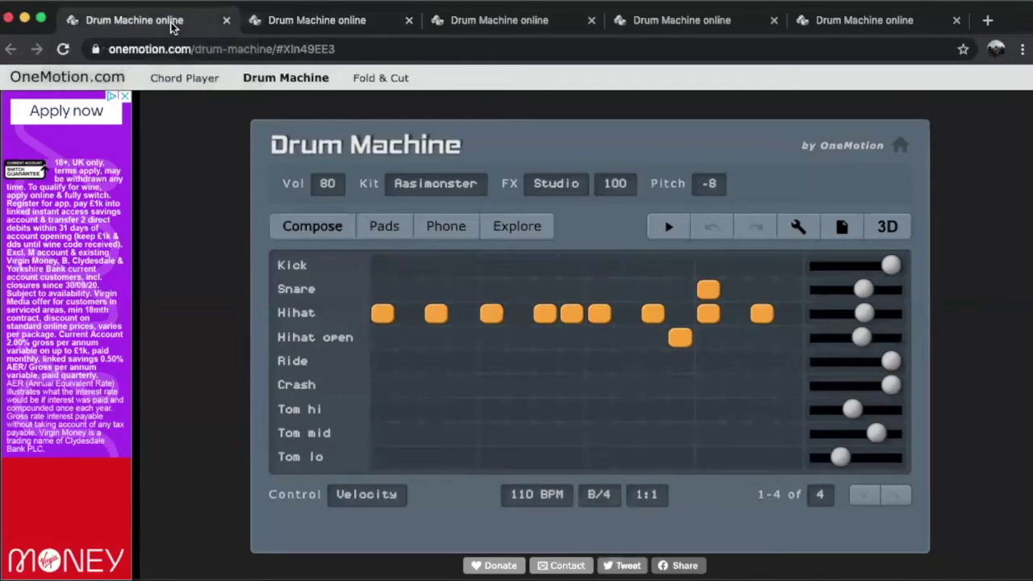
{"action": "left_click", "coordinate": [321, 22]}
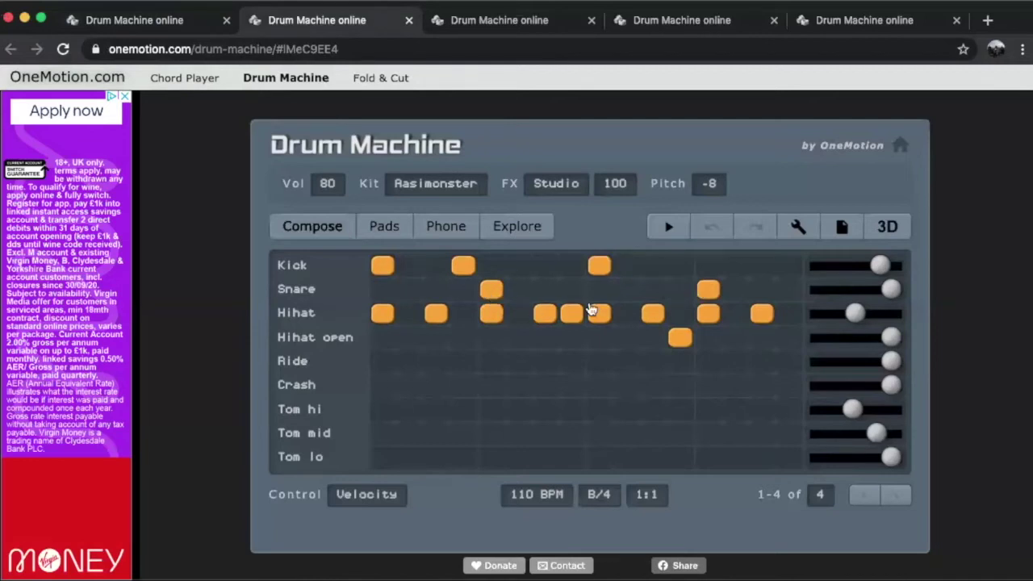
Play the third drum pattern, which includes high and mid toms, and compare its grid with the second pattern
{"action": "left_click", "coordinate": [504, 23]}
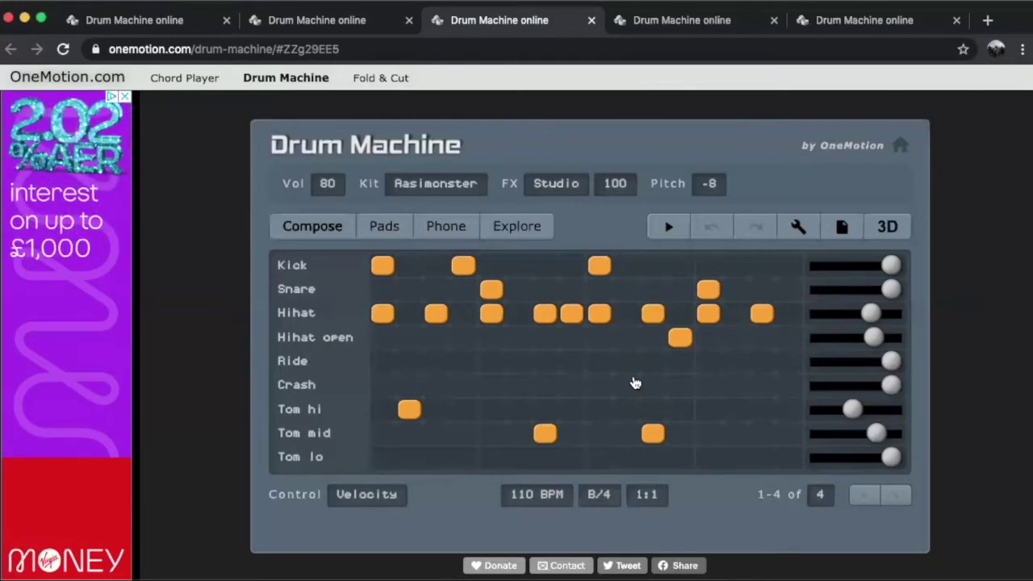
{"action": "left_click", "coordinate": [669, 228]}
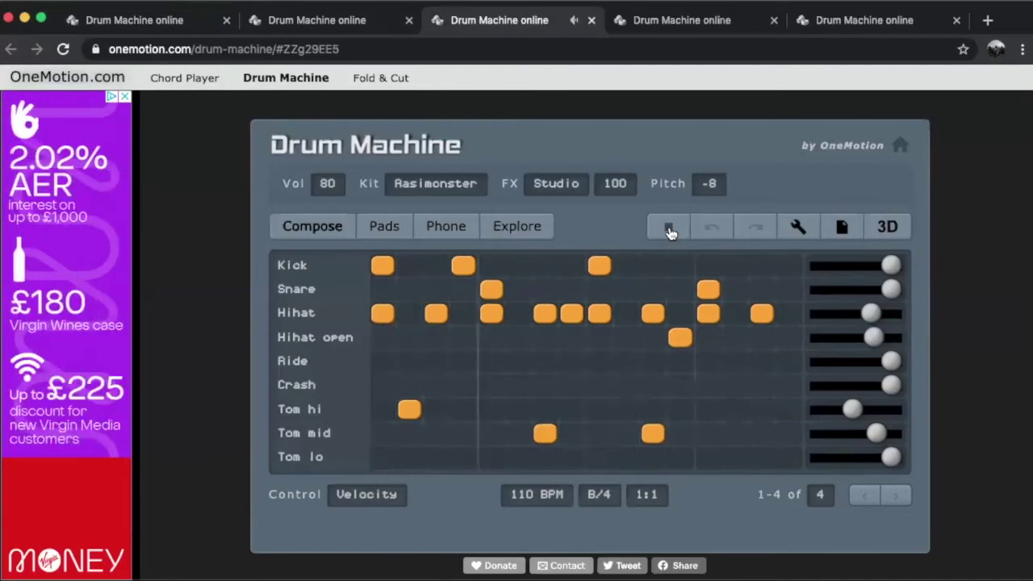
{"action": "left_click", "coordinate": [669, 229]}
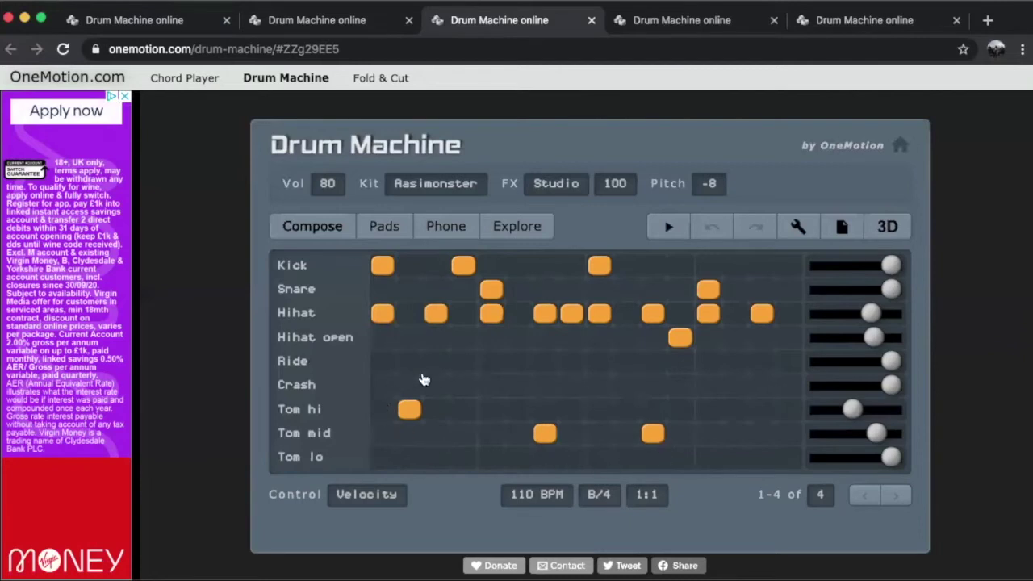
{"action": "left_click", "coordinate": [342, 23]}
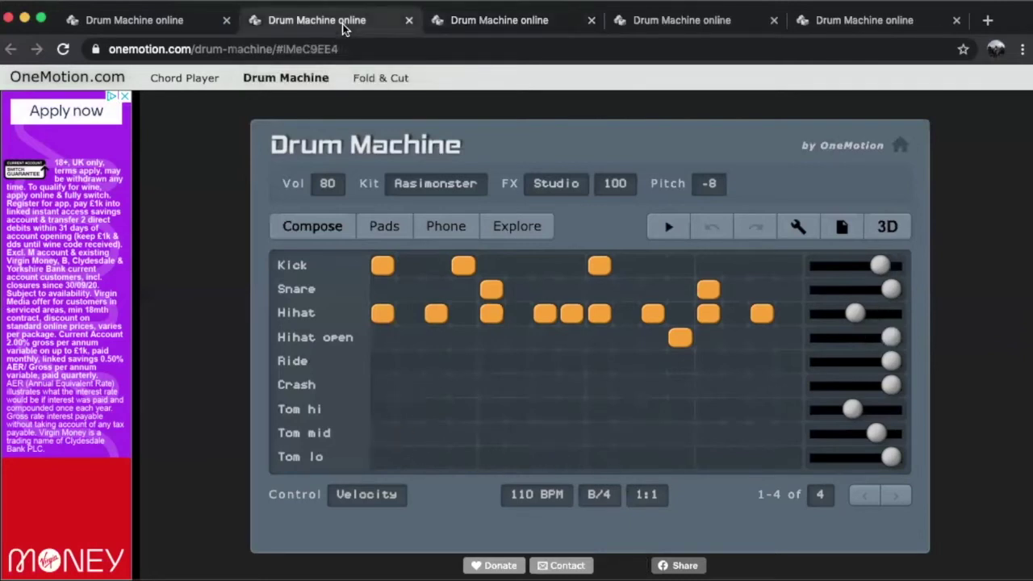
{"action": "left_click", "coordinate": [496, 21]}
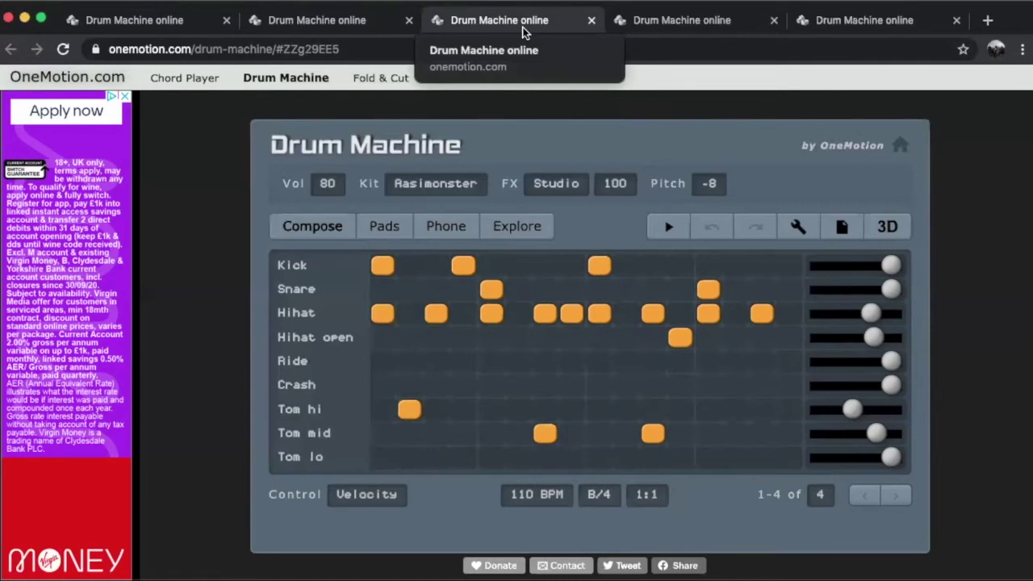
Open the fourth drum pattern, with ride and crash hits, and listen to it
{"action": "left_click", "coordinate": [689, 21]}
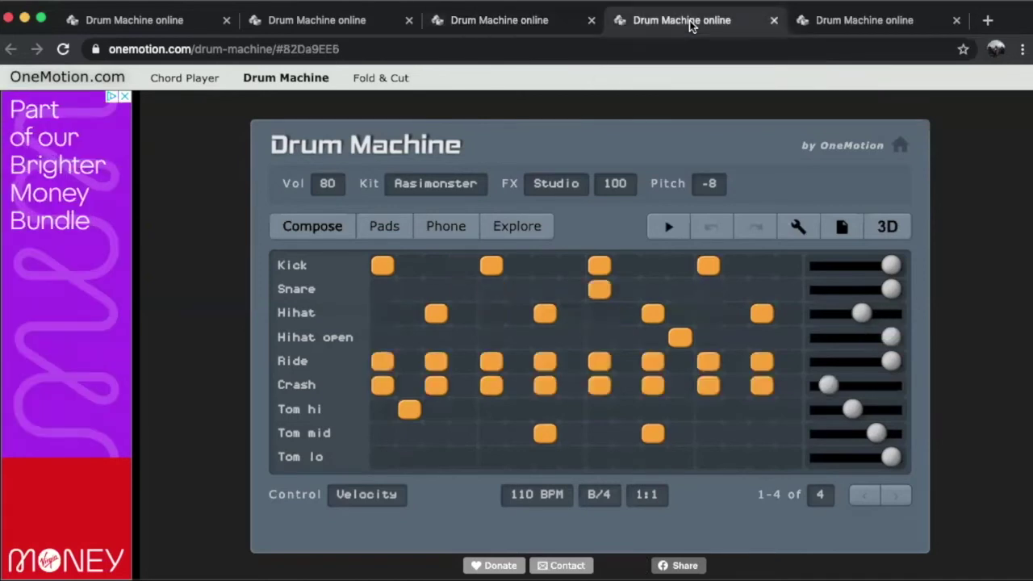
{"action": "left_click", "coordinate": [668, 234]}
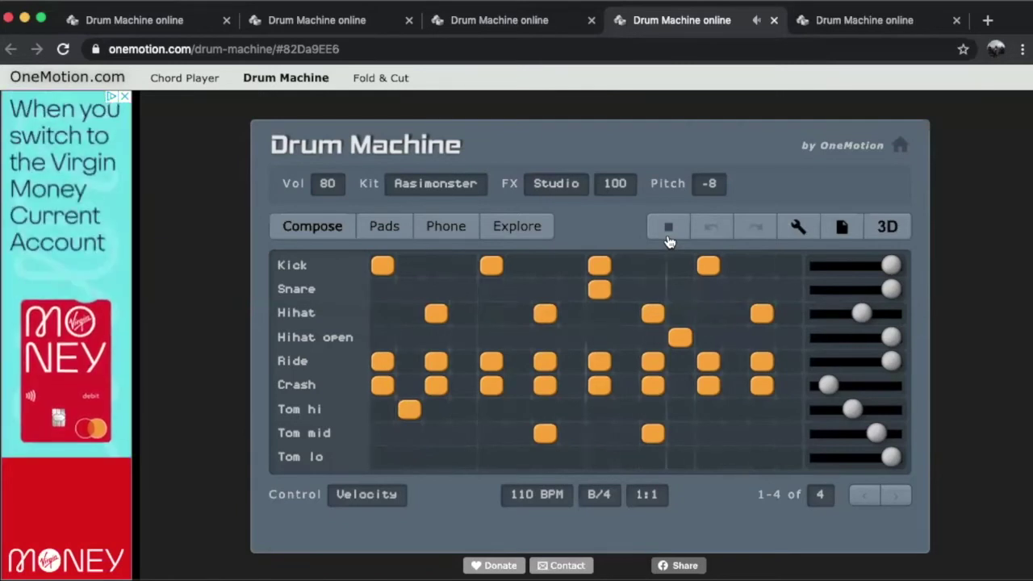
{"action": "left_click", "coordinate": [668, 233]}
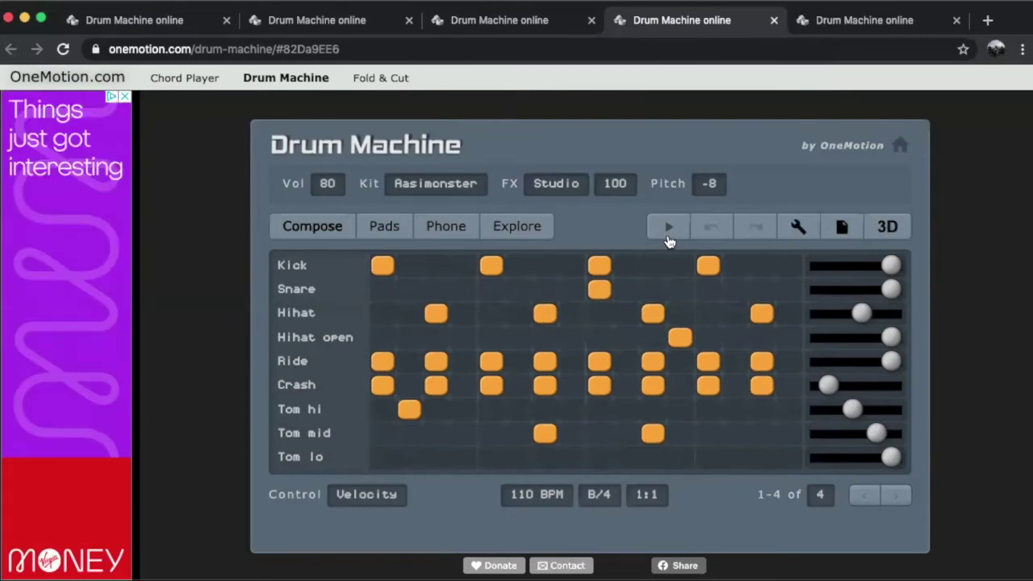
Replay the fourth drum pattern twice, examining its kick, ride, crash and tom hits
{"action": "left_click", "coordinate": [668, 242]}
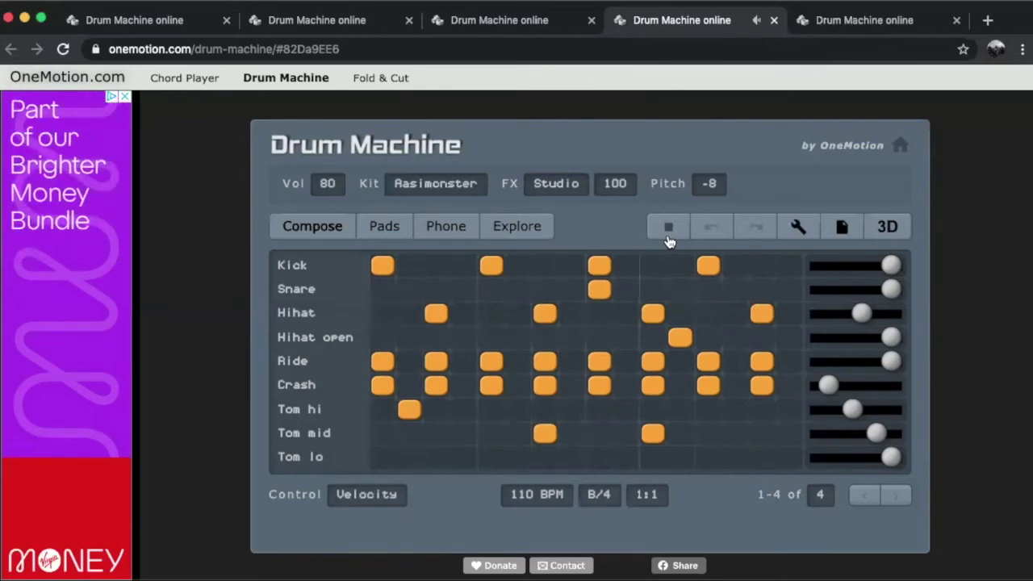
{"action": "left_click", "coordinate": [669, 240]}
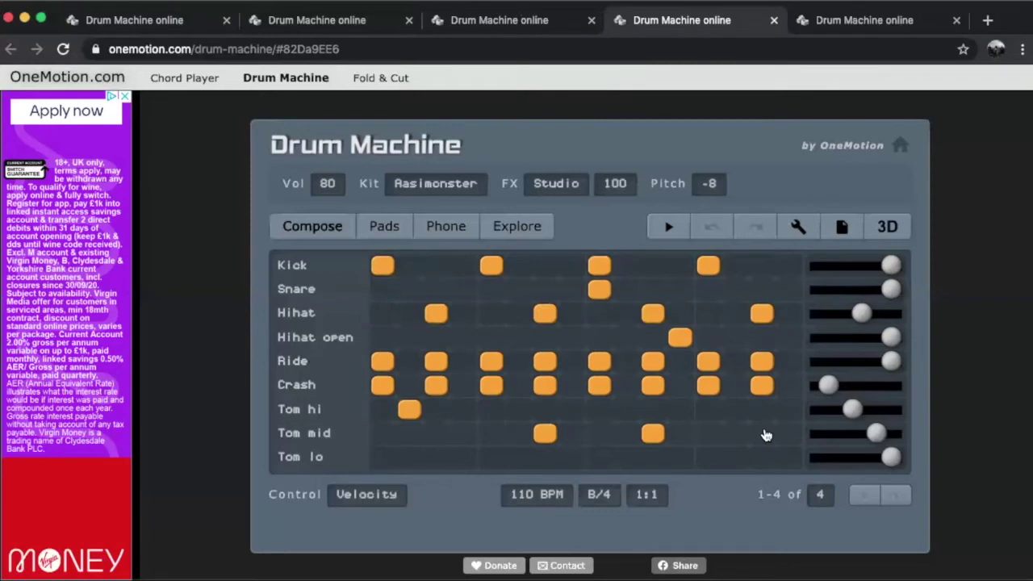
{"action": "left_click", "coordinate": [668, 229]}
{"action": "left_click", "coordinate": [669, 233]}
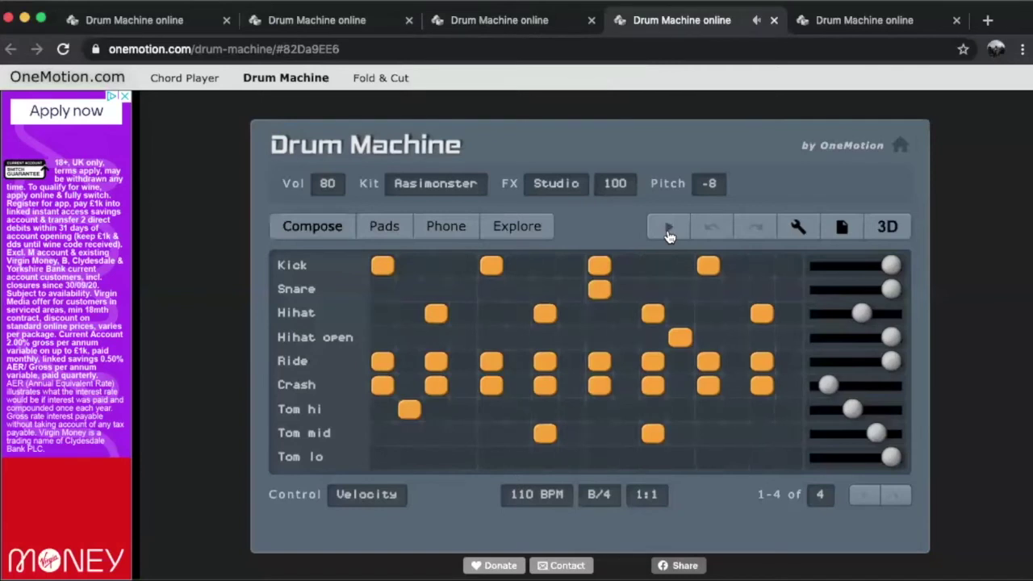
Open the fifth drum pattern, with steady mid toms and no hi-hats or cymbals, and listen to it
{"action": "left_click", "coordinate": [886, 26]}
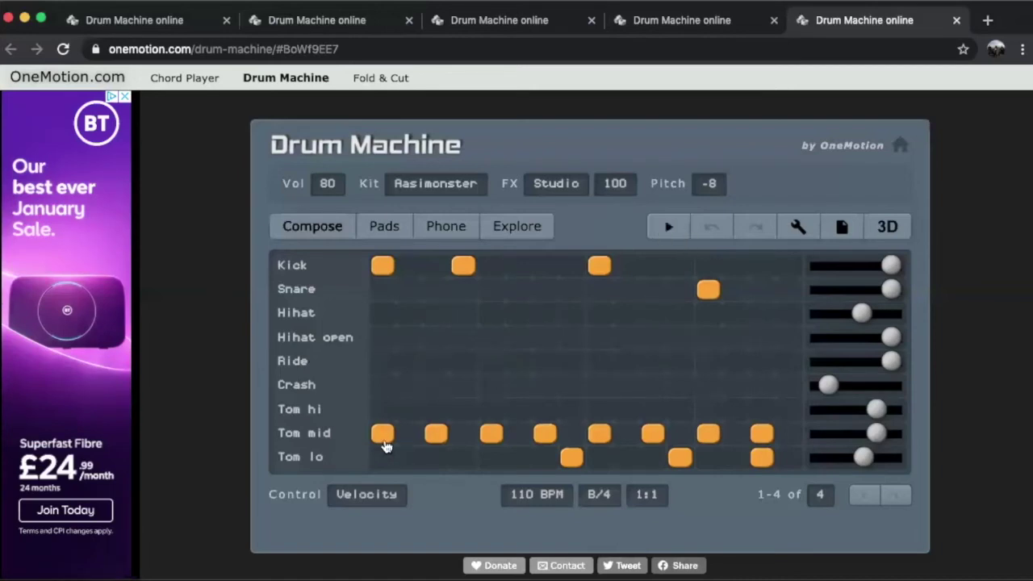
{"action": "left_click", "coordinate": [665, 230]}
{"action": "left_click", "coordinate": [665, 232]}
Compare the kick, snare, hi-hat and tom placement in the first, second and fifth drum patterns
{"action": "left_click", "coordinate": [154, 27]}
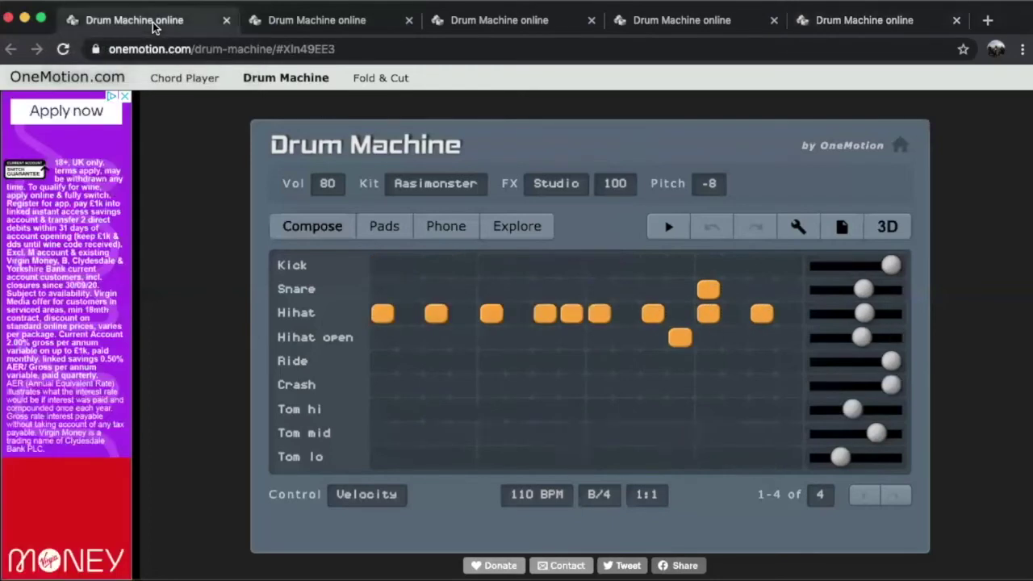
{"action": "left_click", "coordinate": [316, 23]}
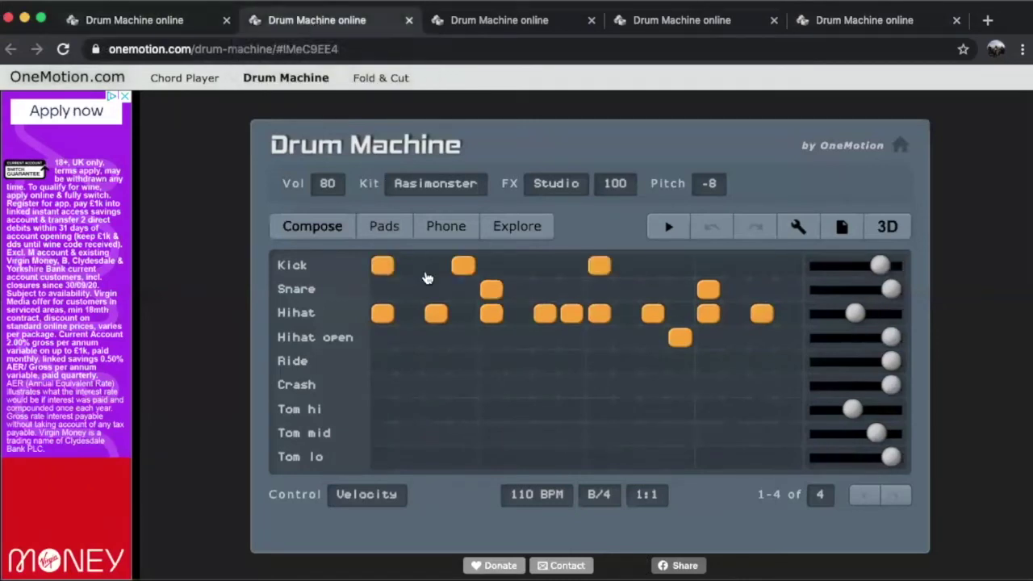
{"action": "left_click", "coordinate": [181, 25]}
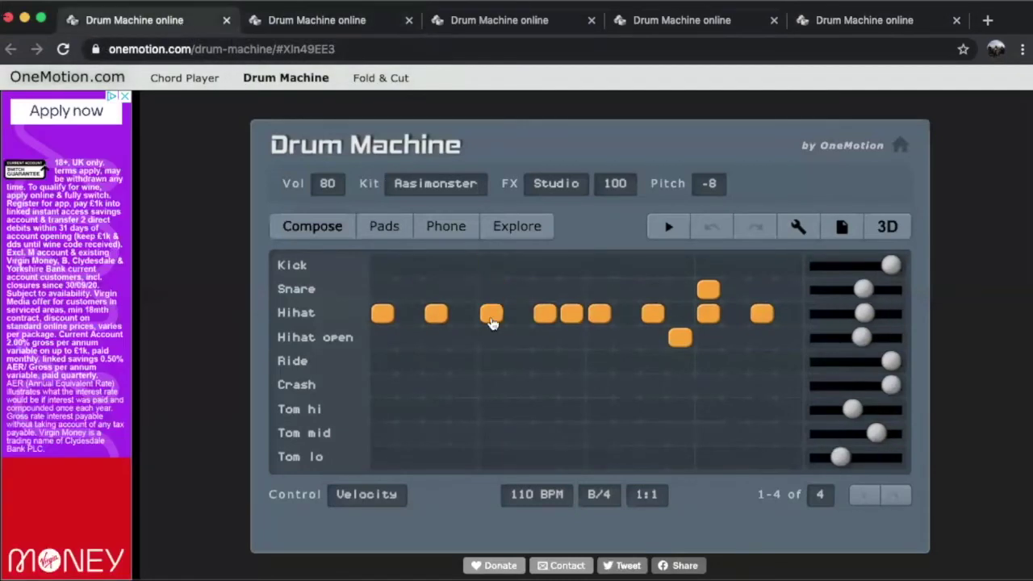
{"action": "left_click", "coordinate": [297, 25]}
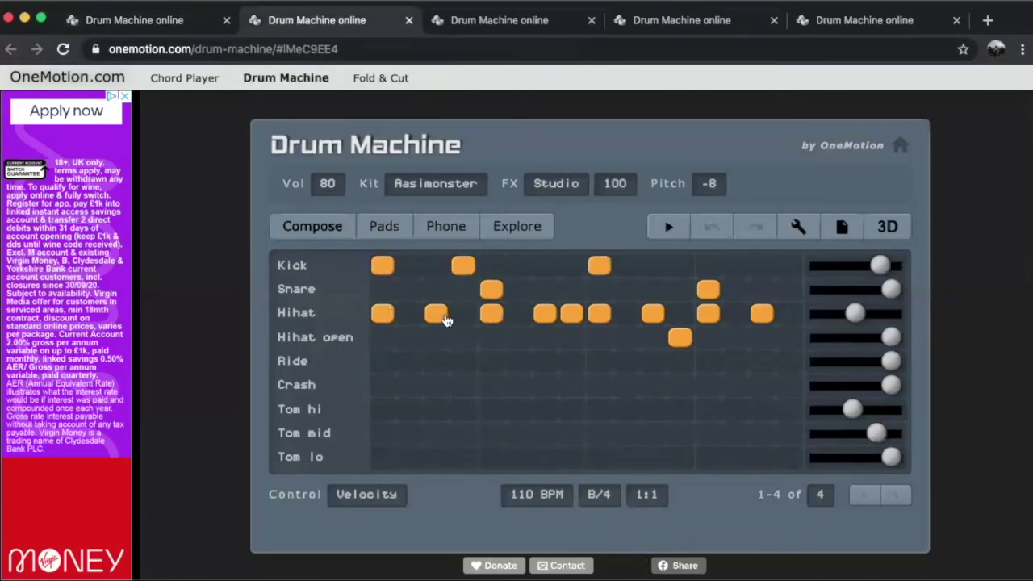
{"action": "left_click", "coordinate": [853, 24]}
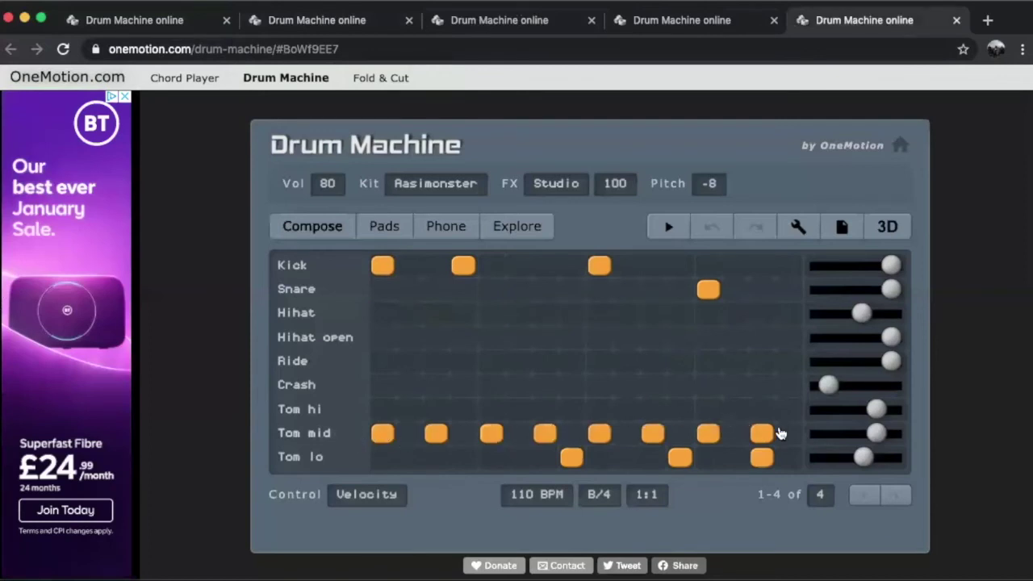
{"action": "left_click", "coordinate": [322, 23]}
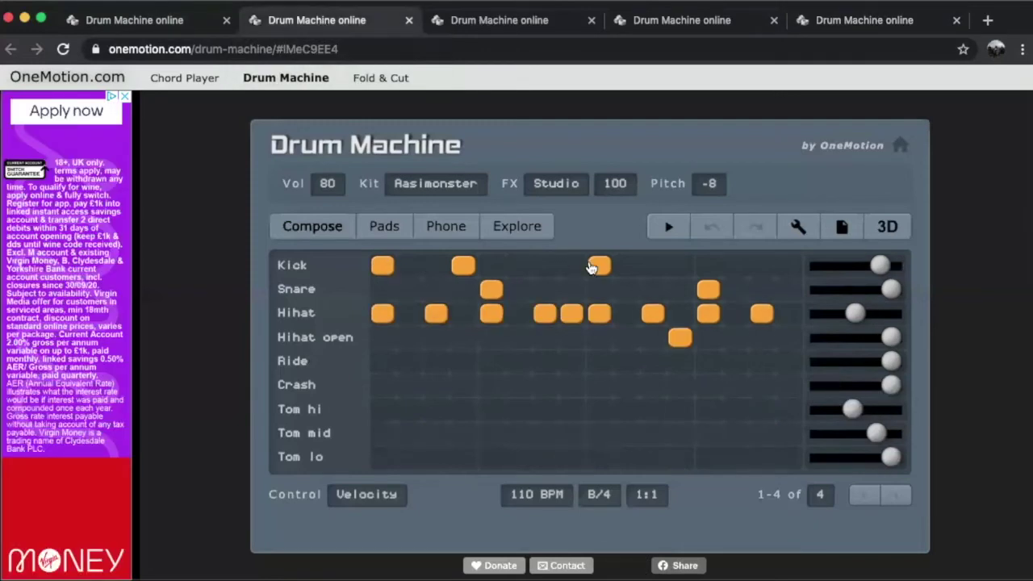
{"action": "left_click", "coordinate": [875, 20]}
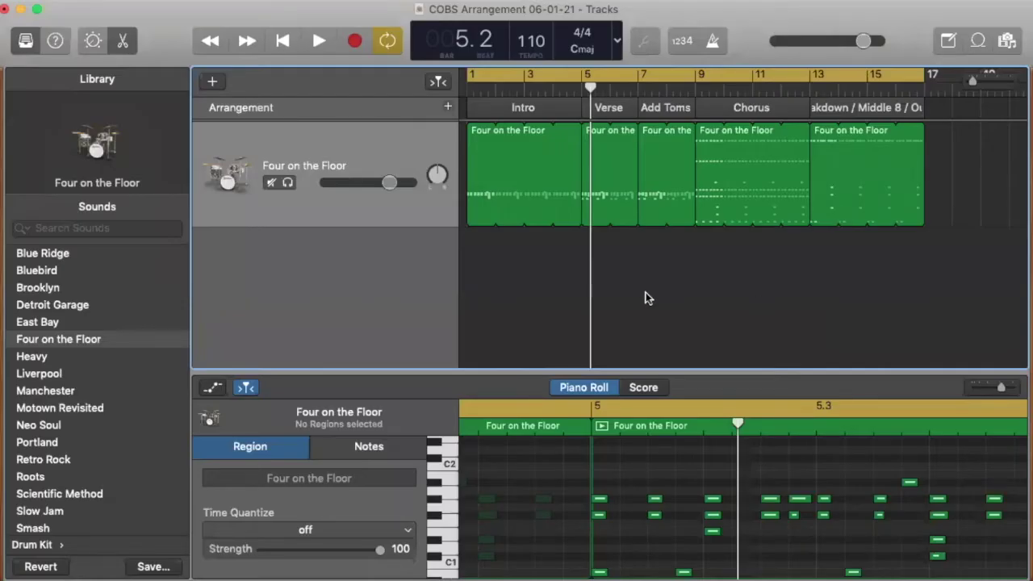
In GarageBand, play the Four on the Floor drum arrangement from bar 1 through its last section and stop playback
{"action": "key", "text": "Return"}
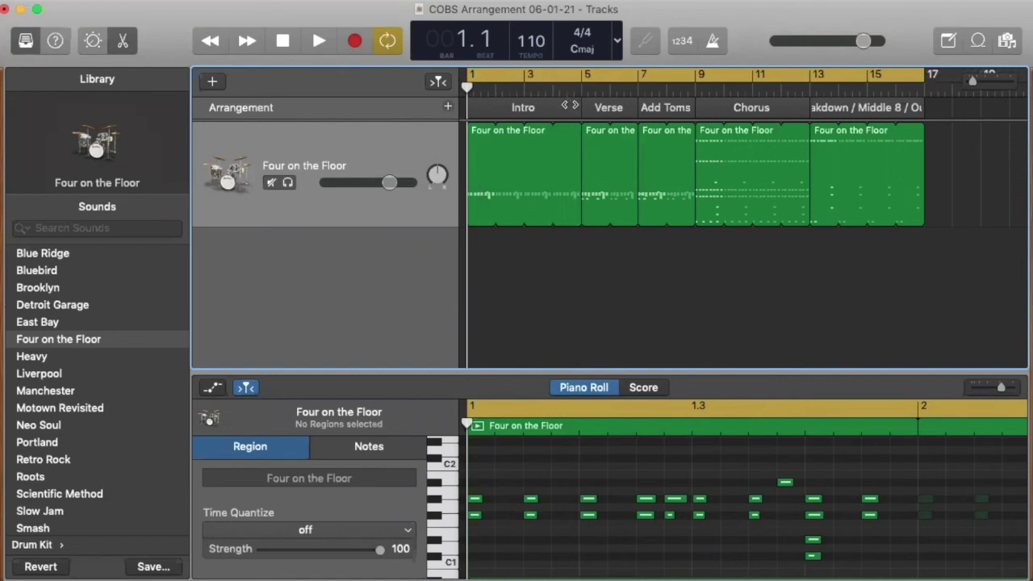
{"action": "key", "text": "space"}
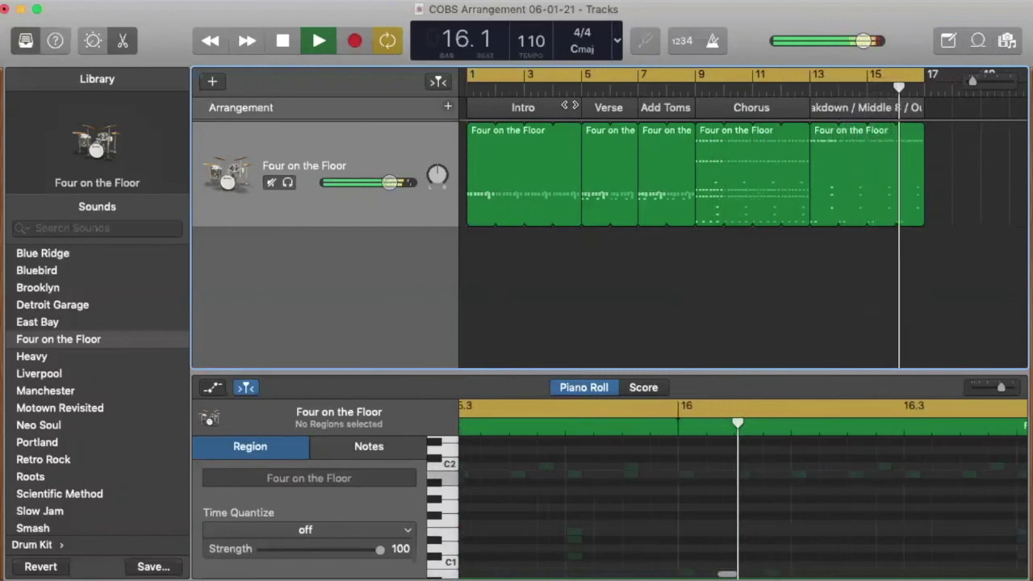
{"action": "key", "text": "space"}
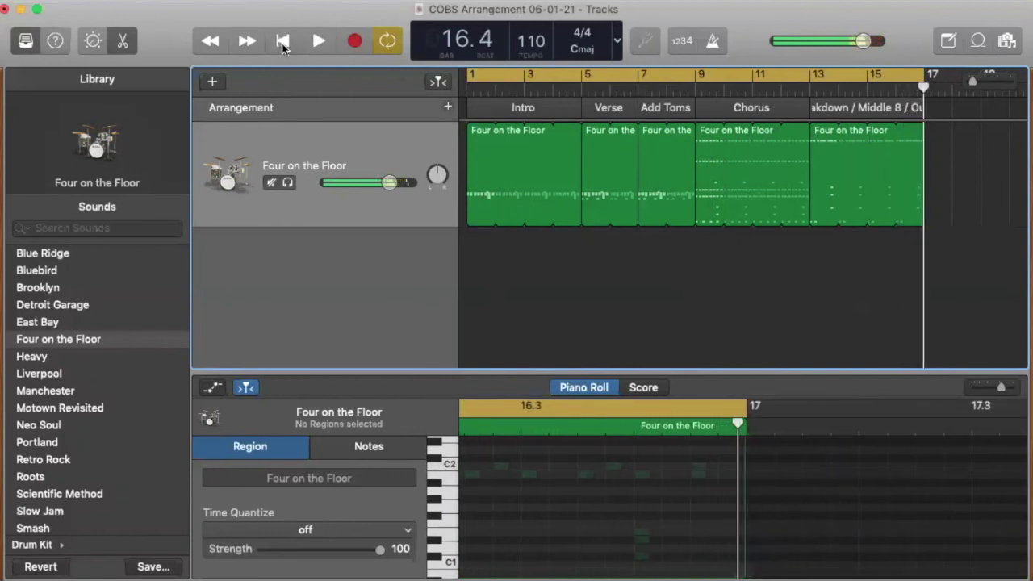